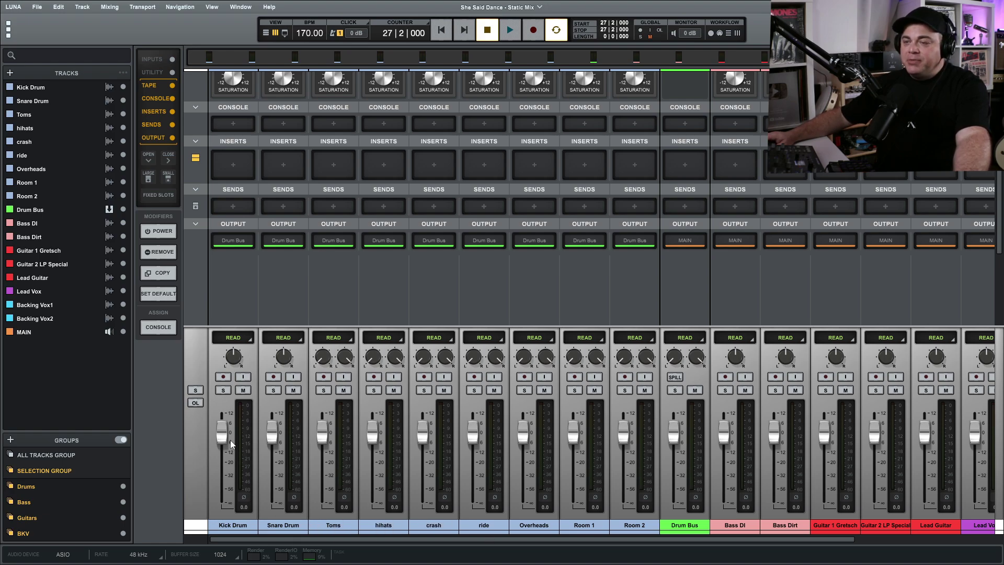
Solo the Kick Drum and audition it in playback
{"action": "key", "text": "s"}
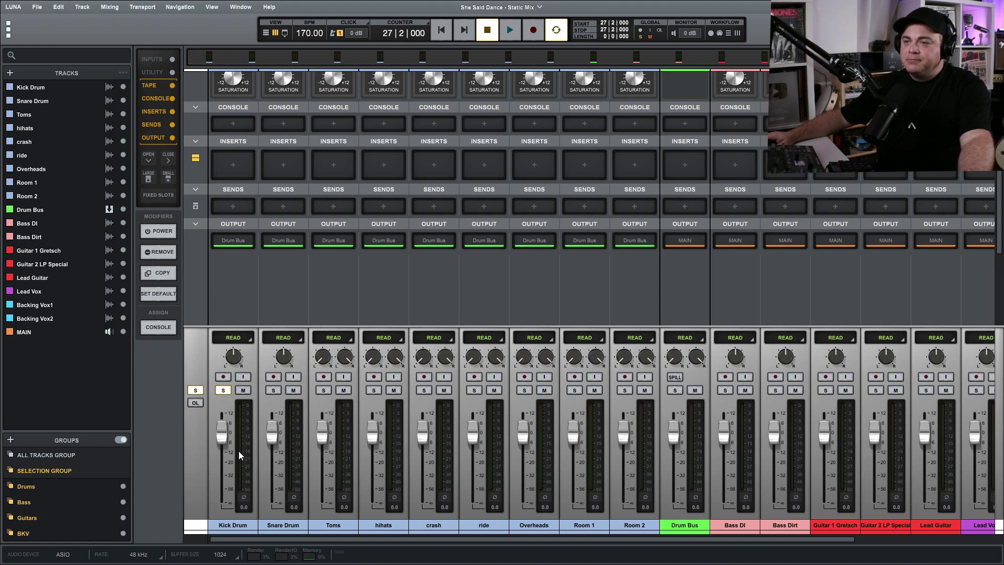
{"action": "key", "text": "space"}
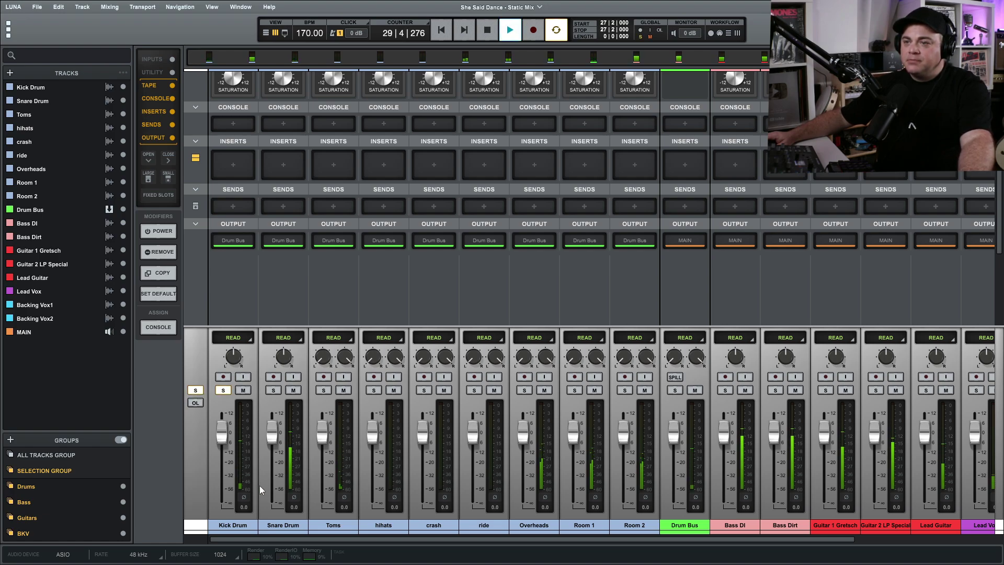
{"action": "key", "text": "space"}
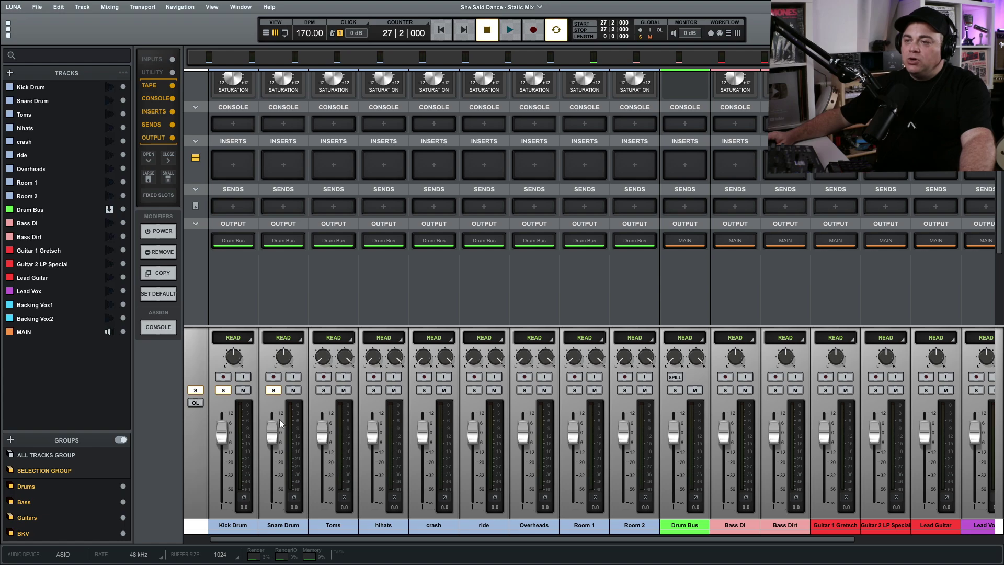
{"action": "key", "text": "space"}
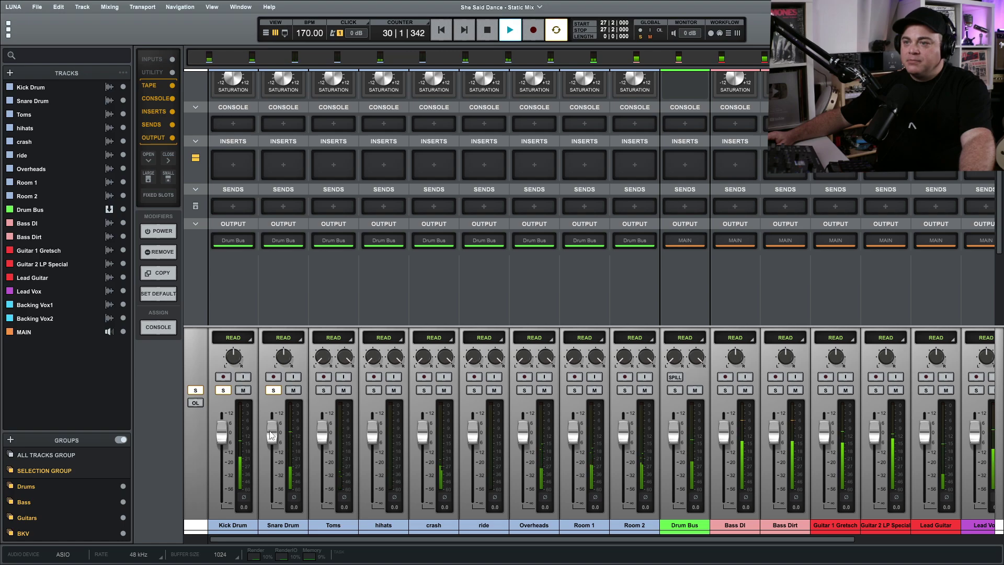
Lower the Snare Drum fader to -2.3 dB and play kick and snare together
{"action": "left_click_drag", "start_coordinate": [272, 435], "coordinate": [276, 443]}
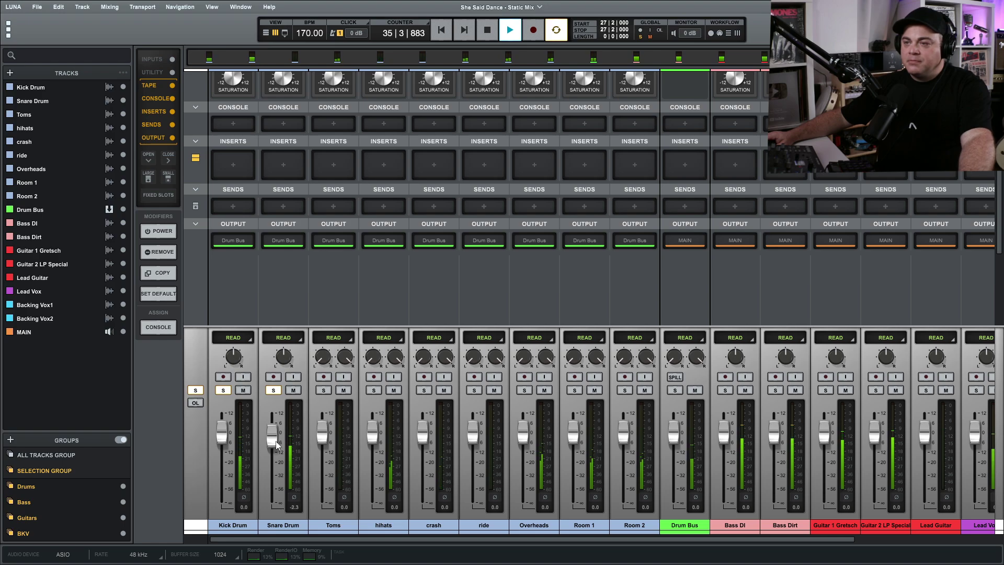
{"action": "key", "text": "space"}
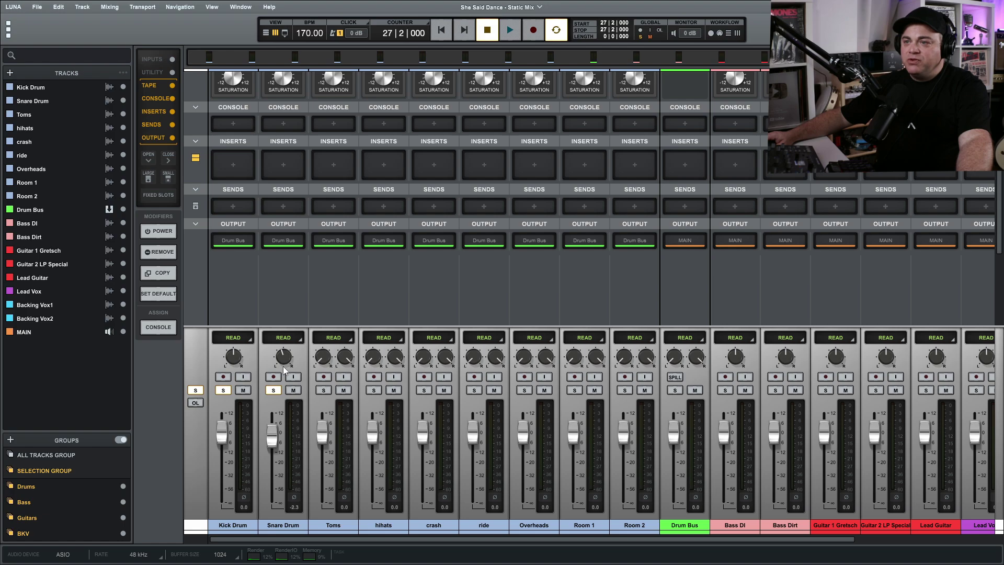
{"action": "key", "text": "space"}
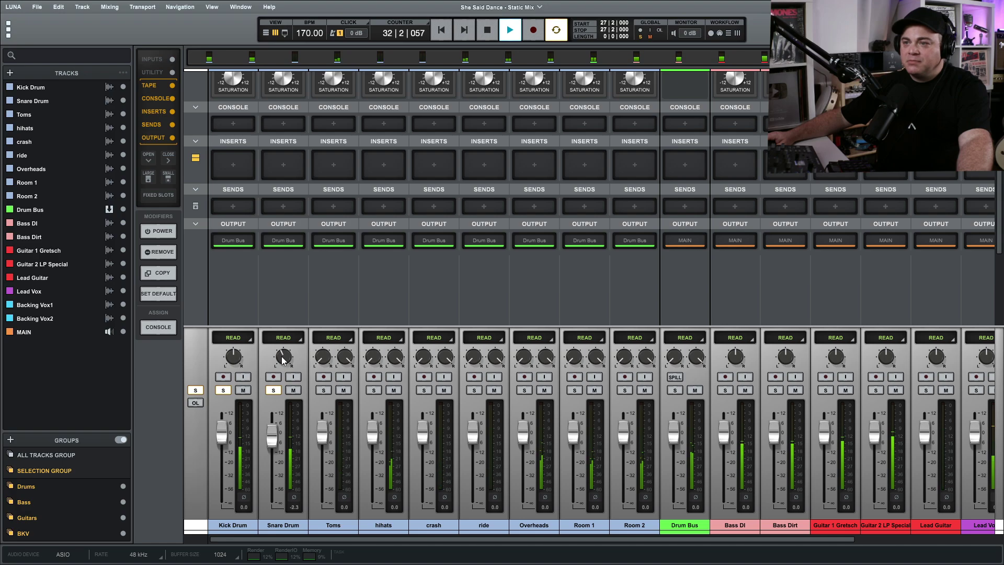
{"action": "key", "text": "space"}
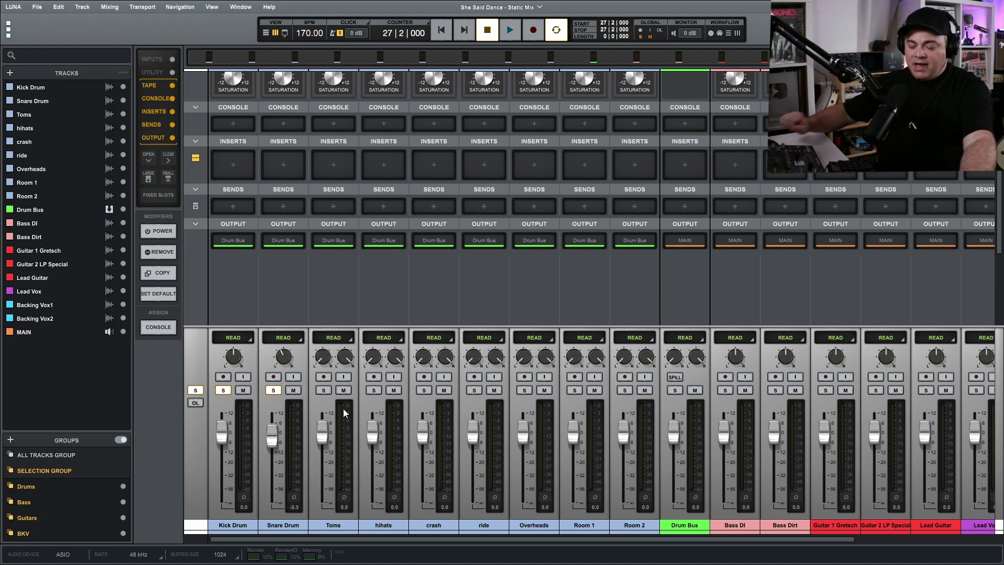
Place the playhead at bar 40 on the Toms lane in Tracks view, then return to the Mixer
{"action": "key", "text": "ctrl+equal"}
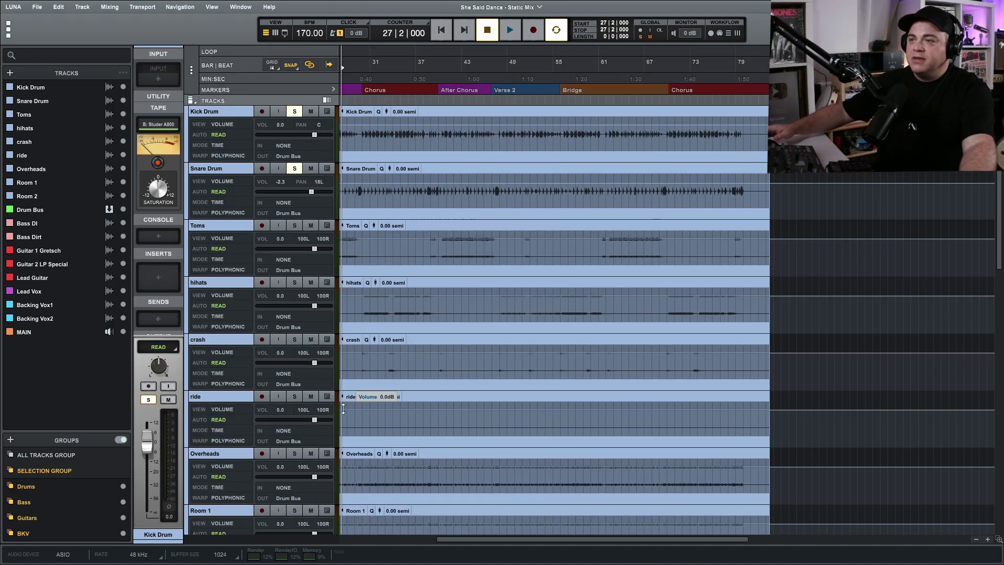
{"action": "left_click", "coordinate": [443, 232]}
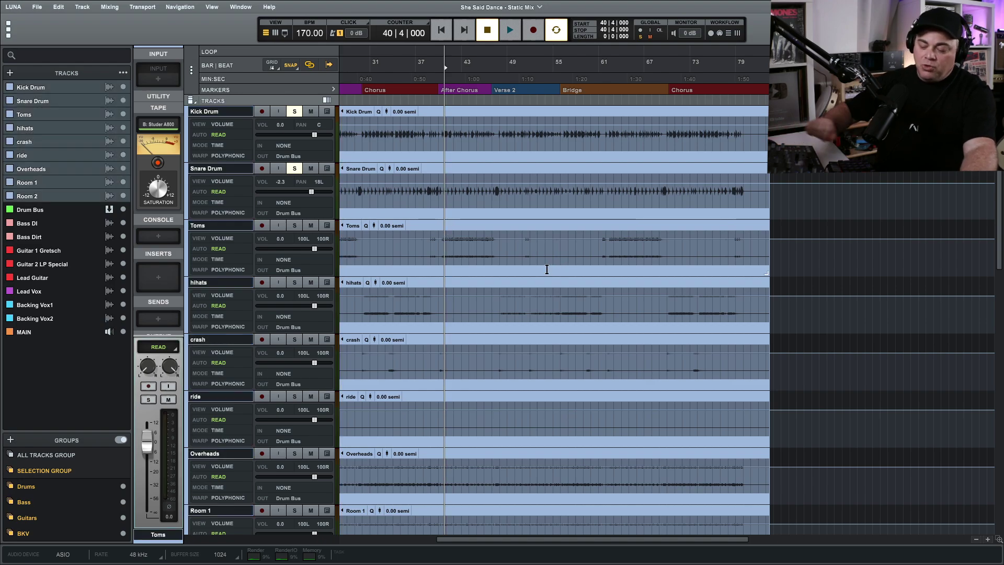
{"action": "key", "text": "ctrl+equal"}
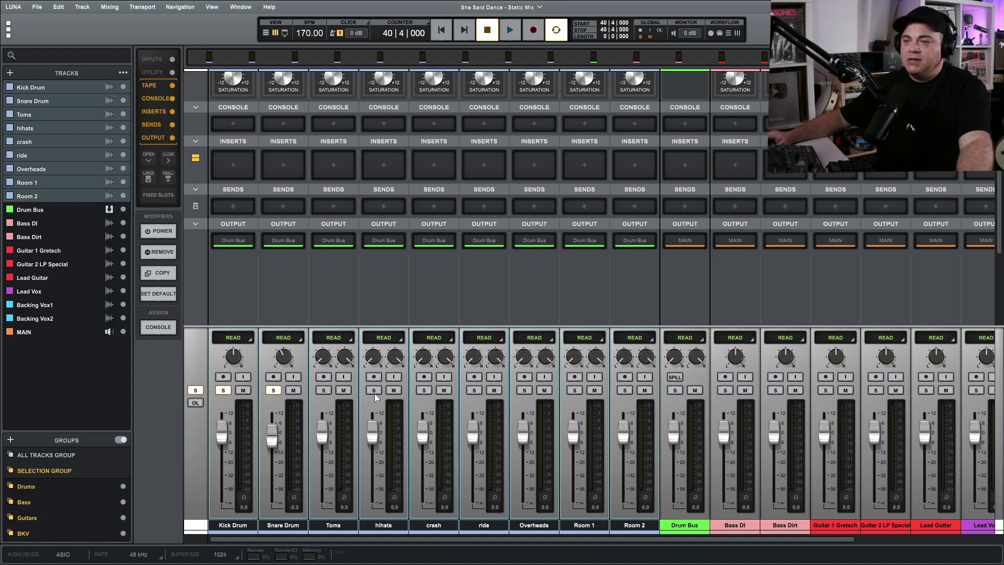
Solo Toms and hihats alongside kick and snare, auditioning from bar 40
{"action": "left_click", "coordinate": [324, 390]}
{"action": "key", "text": "space"}
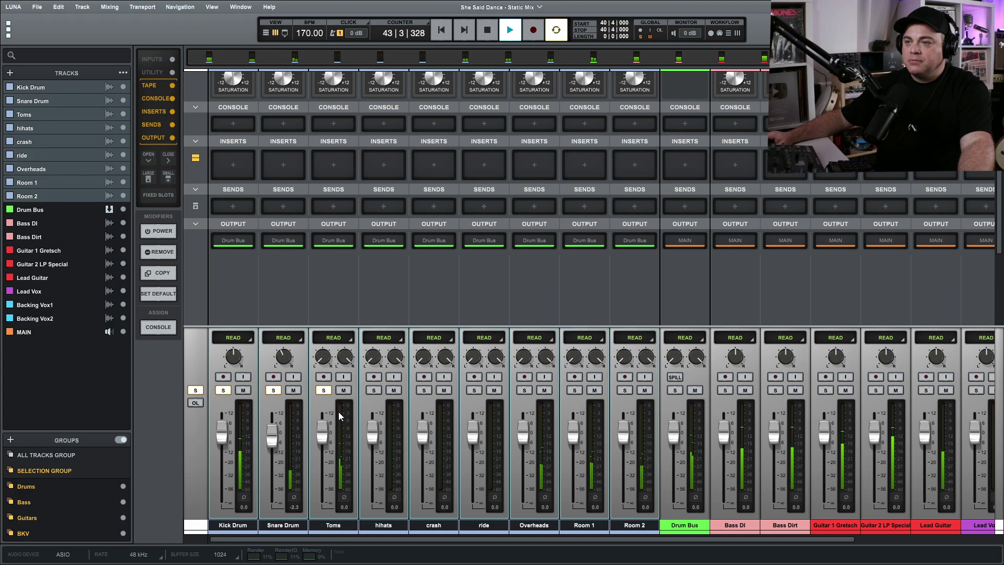
{"action": "key", "text": "space"}
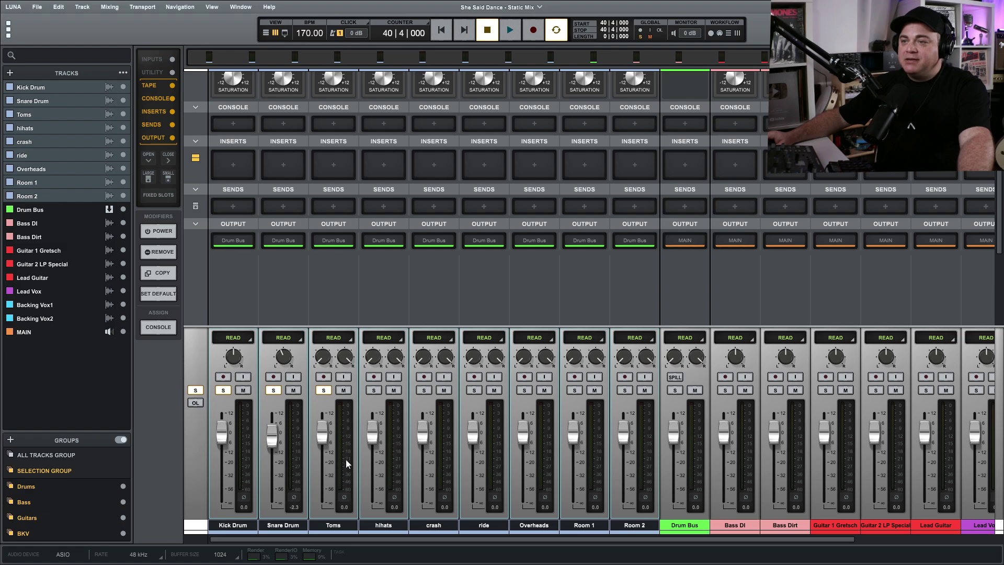
{"action": "key", "text": "space"}
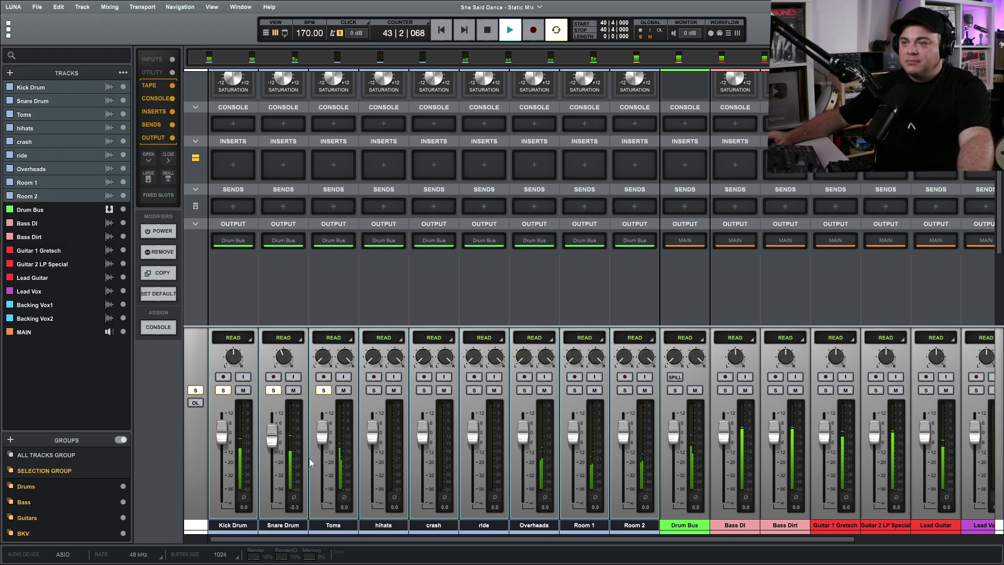
{"action": "key", "text": "space"}
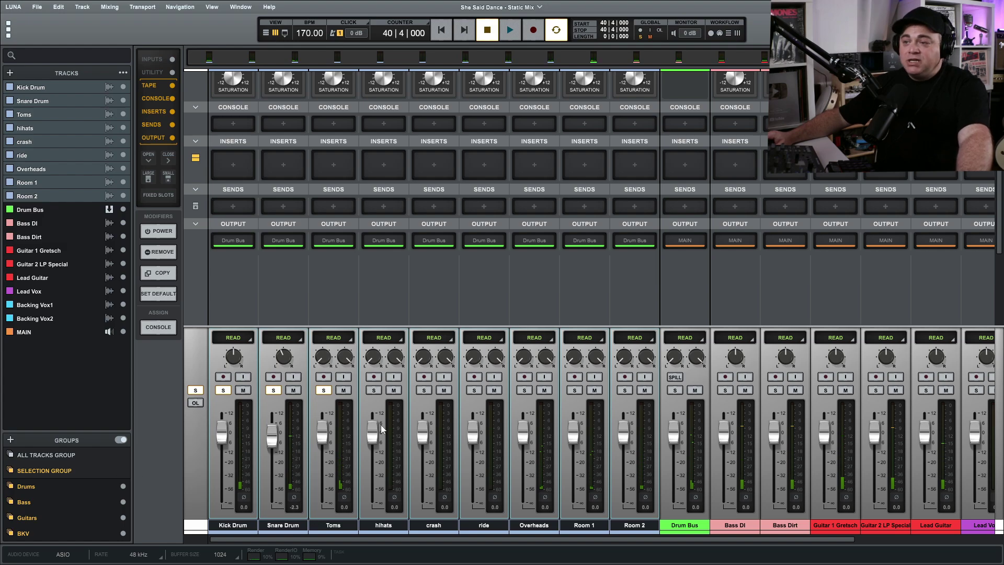
{"action": "left_click", "coordinate": [373, 390]}
Pull the hihats fader down to -13.4 dB while playing from bar 30
{"action": "key", "text": "space"}
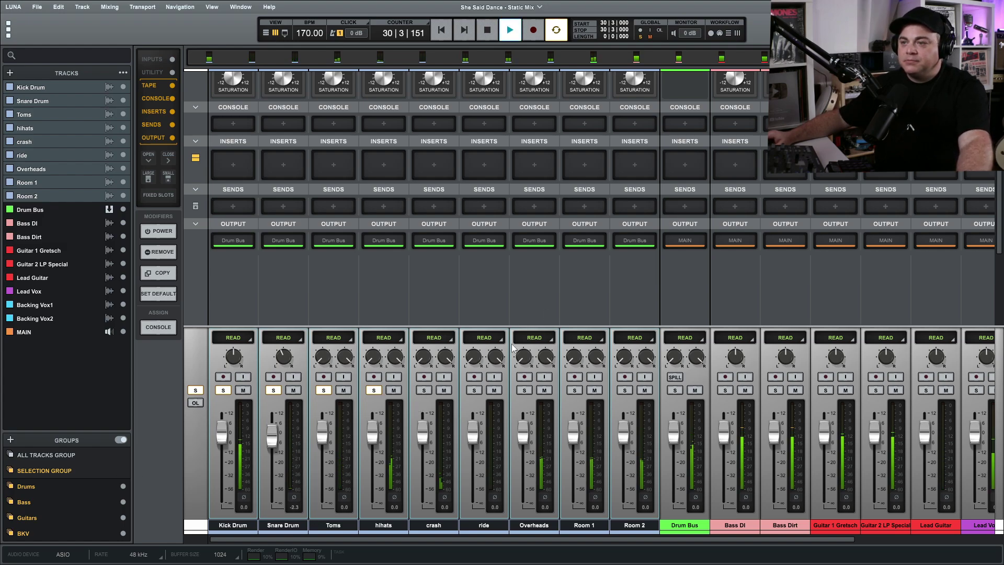
{"action": "left_click_drag", "start_coordinate": [372, 432], "coordinate": [370, 449]}
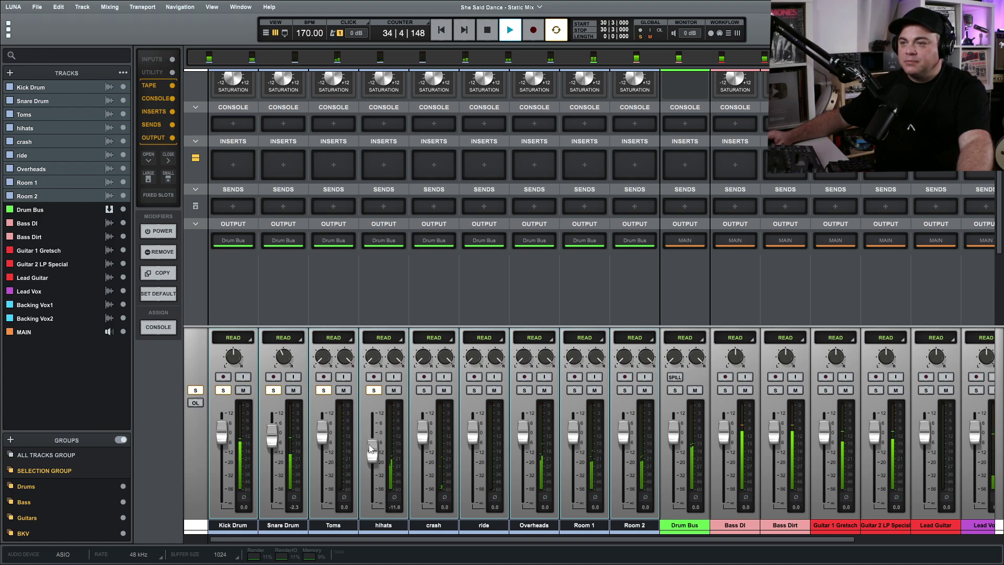
{"action": "left_click_drag", "start_coordinate": [370, 448], "coordinate": [370, 453]}
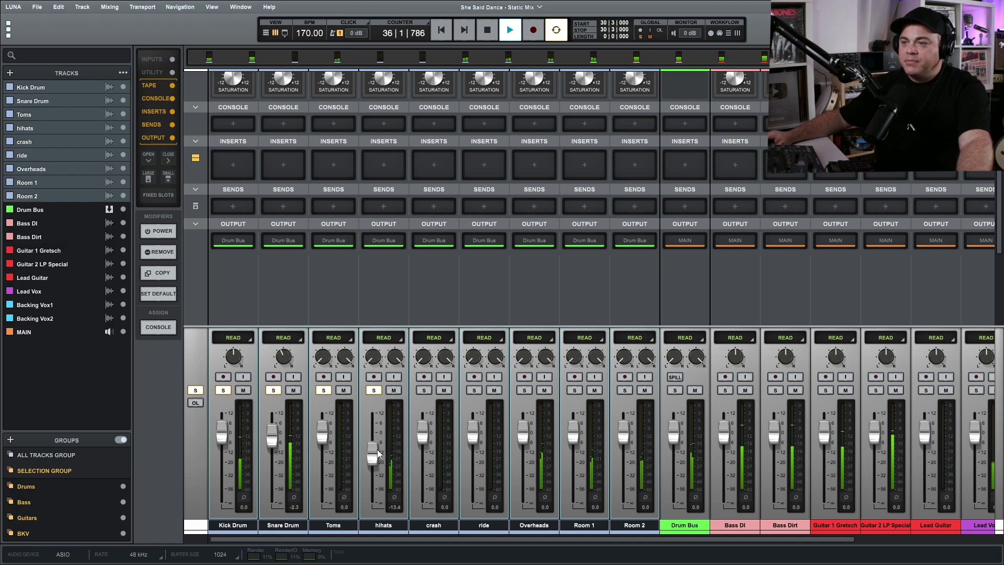
{"action": "key", "text": "space"}
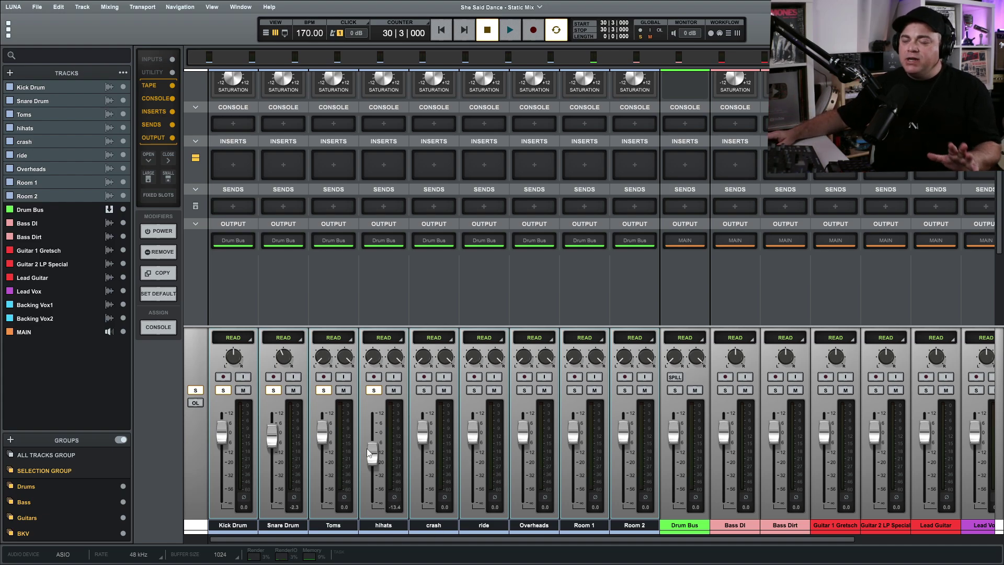
Solo the crash, settle its fader at -4.5 dB during playback, then solo the next drum channel
{"action": "left_click", "coordinate": [428, 390]}
{"action": "key", "text": "space"}
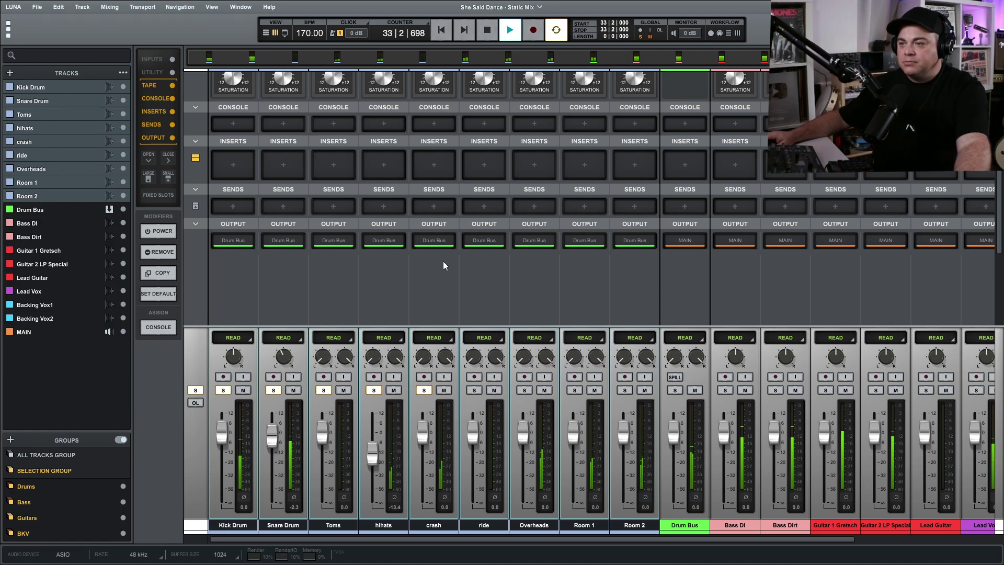
{"action": "mouse_move", "coordinate": [422, 432]}
{"action": "left_mouse_down"}
{"action": "mouse_move", "coordinate": [430, 457]}
{"action": "mouse_move", "coordinate": [424, 449]}
{"action": "left_mouse_up"}
{"action": "key", "text": "space"}
{"action": "key", "text": "space"}
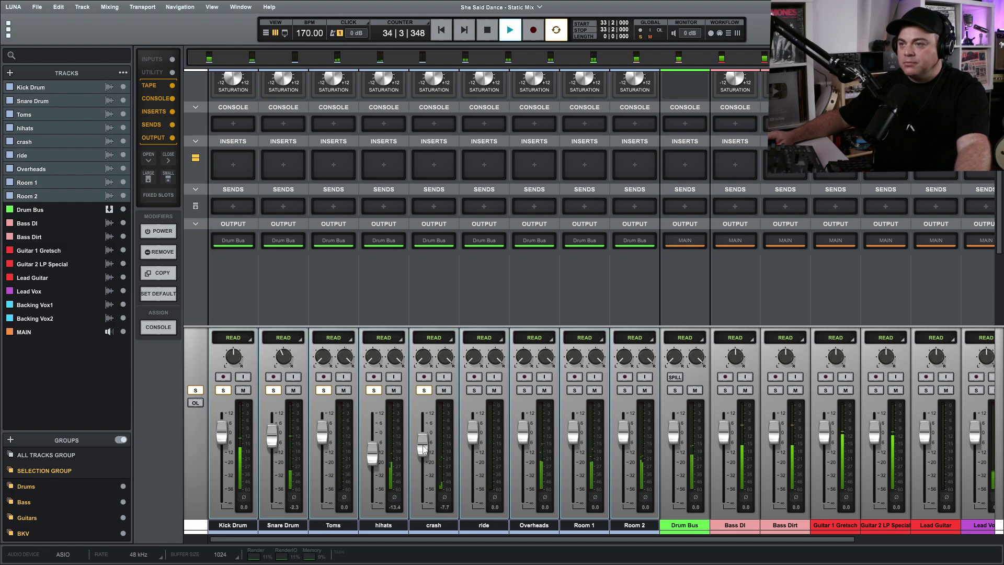
{"action": "left_click_drag", "start_coordinate": [424, 449], "coordinate": [422, 444]}
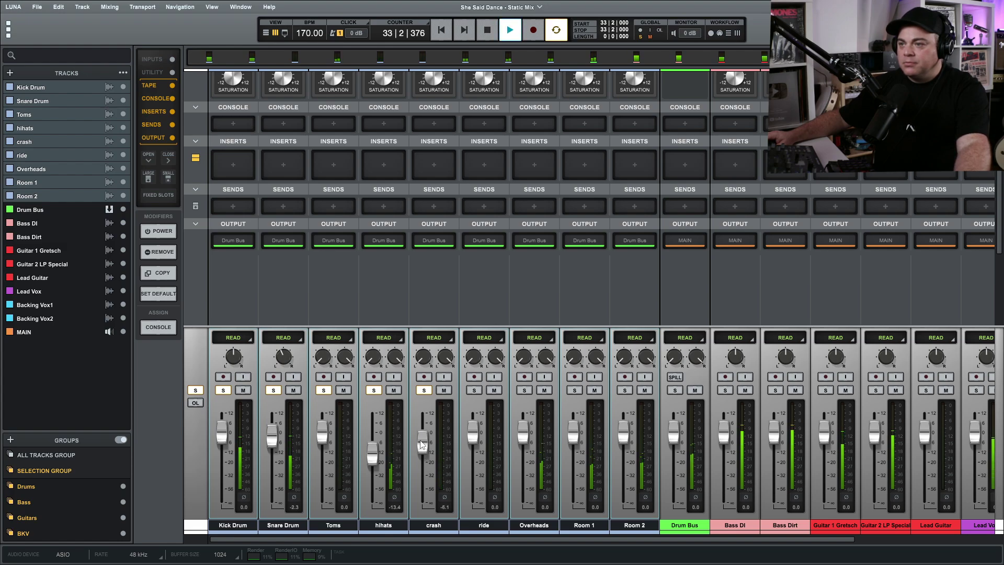
{"action": "left_click_drag", "start_coordinate": [422, 445], "coordinate": [421, 443]}
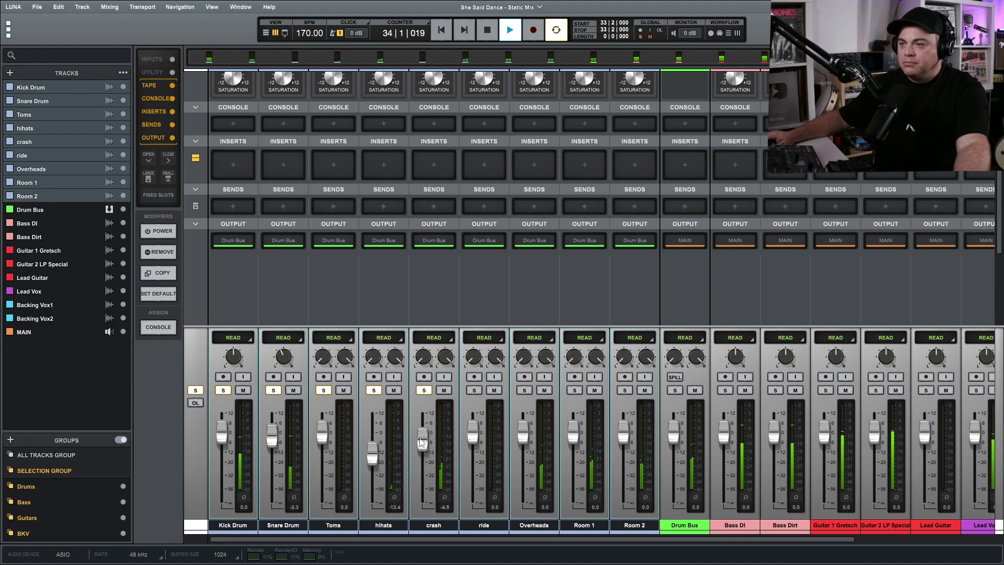
{"action": "key", "text": "space"}
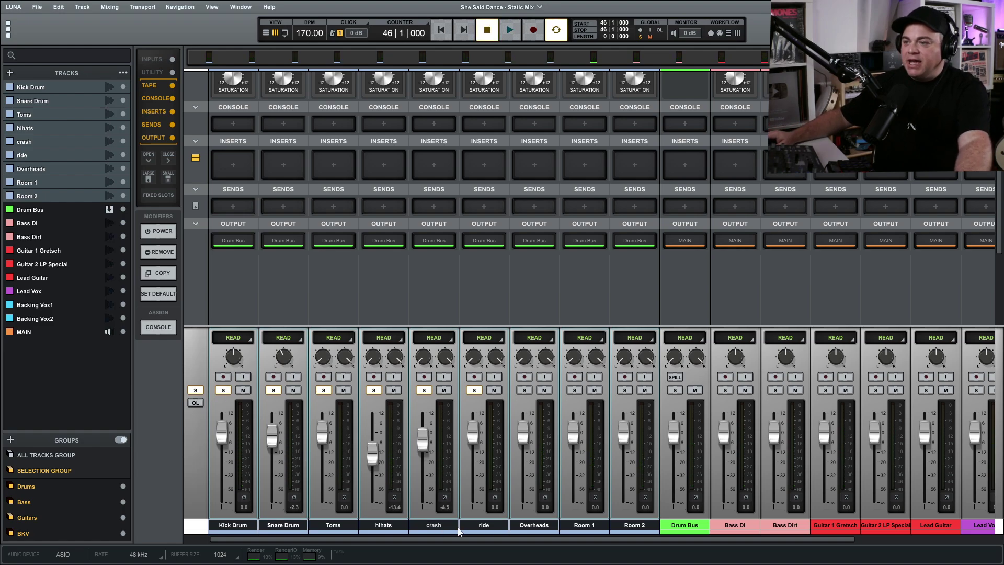
{"action": "left_click", "coordinate": [524, 390]}
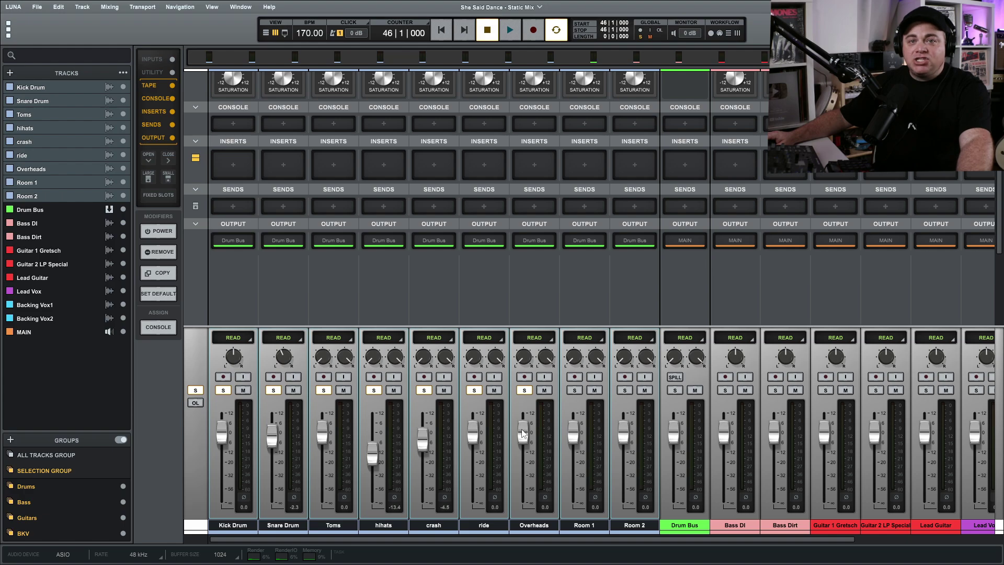
Bring the Overheads fader up from silence to -6.3 dB, toggling mute to compare
{"action": "left_click_drag", "start_coordinate": [523, 432], "coordinate": [524, 510]}
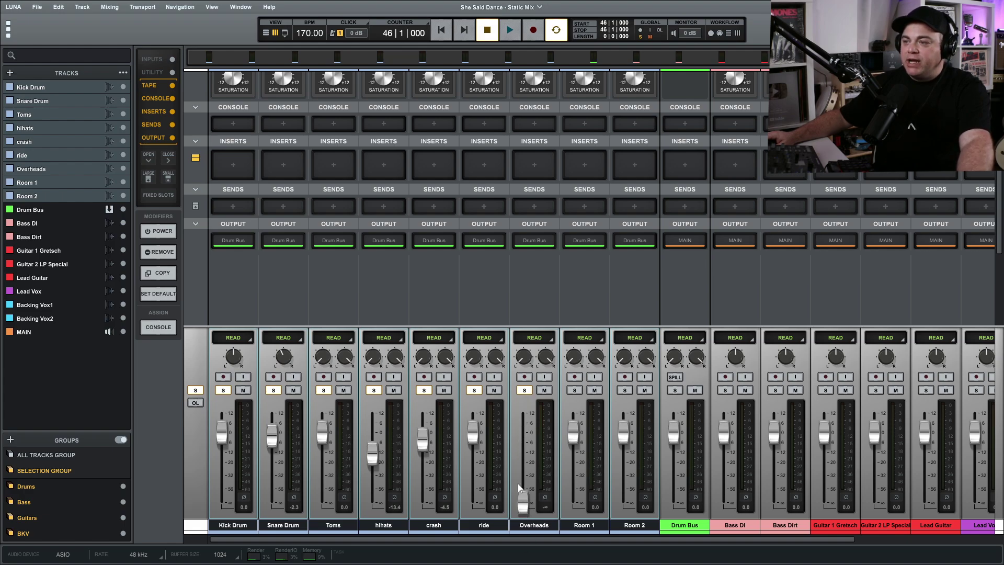
{"action": "key", "text": "space"}
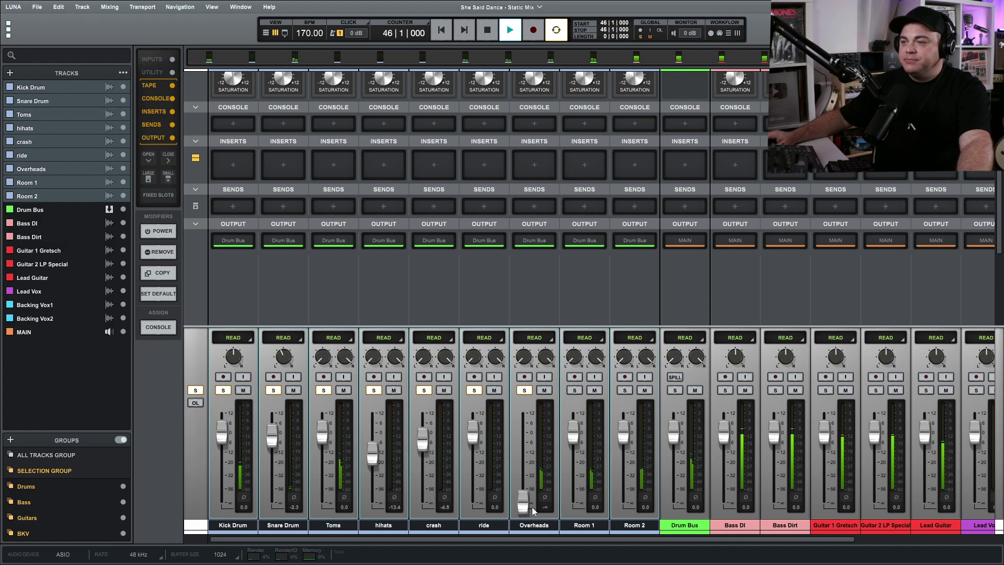
{"action": "left_click_drag", "start_coordinate": [515, 509], "coordinate": [525, 455]}
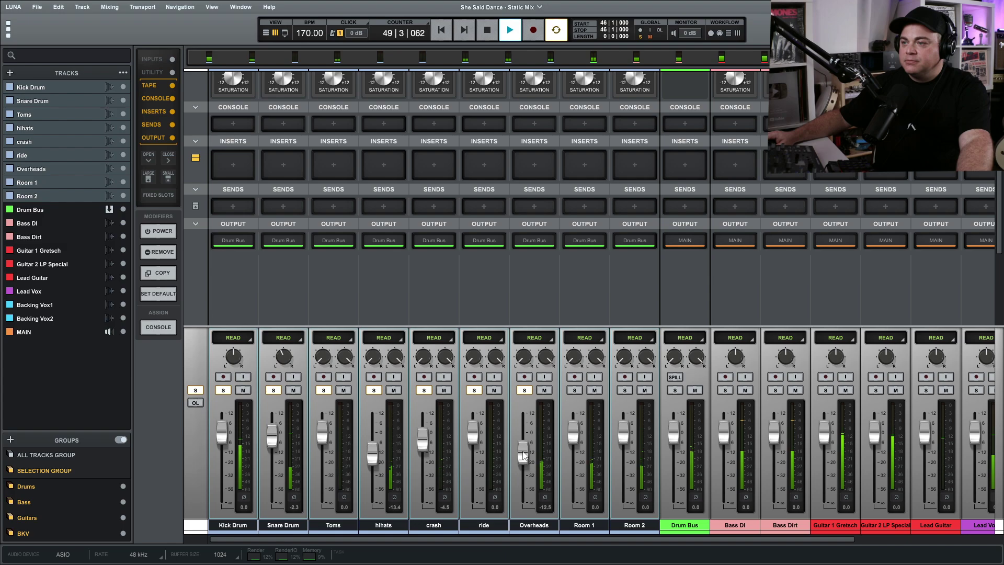
{"action": "left_click", "coordinate": [544, 390]}
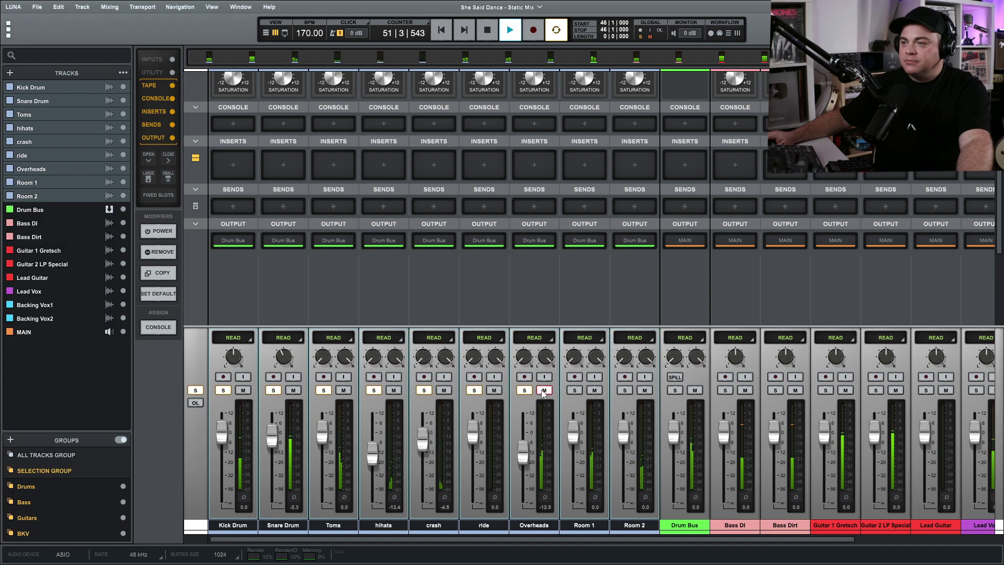
{"action": "left_click", "coordinate": [544, 390]}
{"action": "left_click_drag", "start_coordinate": [523, 456], "coordinate": [524, 442]}
{"action": "key", "text": "space"}
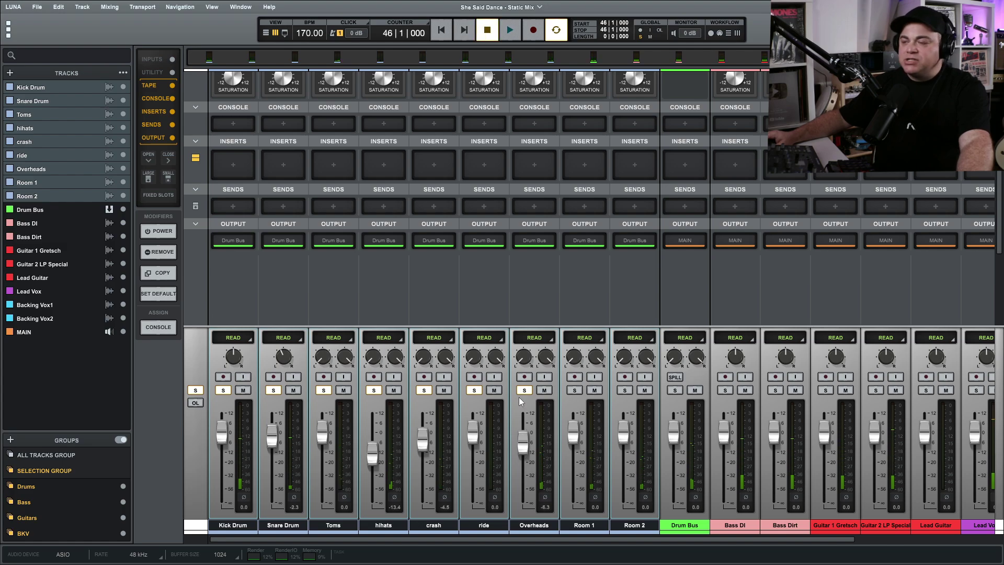
Raise Room 1 from silence to about -19 dB during playback, toggling mute to compare
{"action": "left_click", "coordinate": [594, 391]}
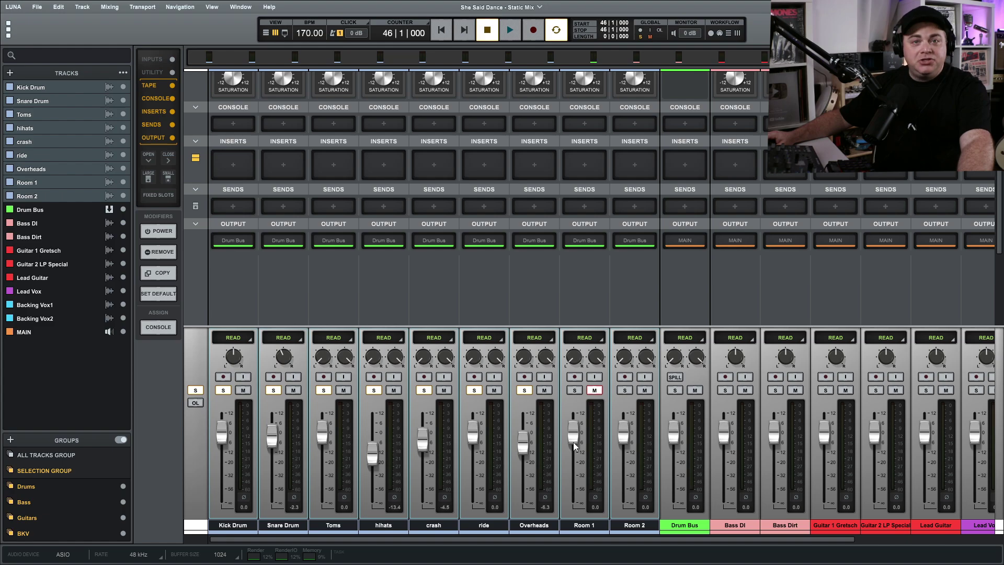
{"action": "left_click_drag", "start_coordinate": [574, 432], "coordinate": [574, 531]}
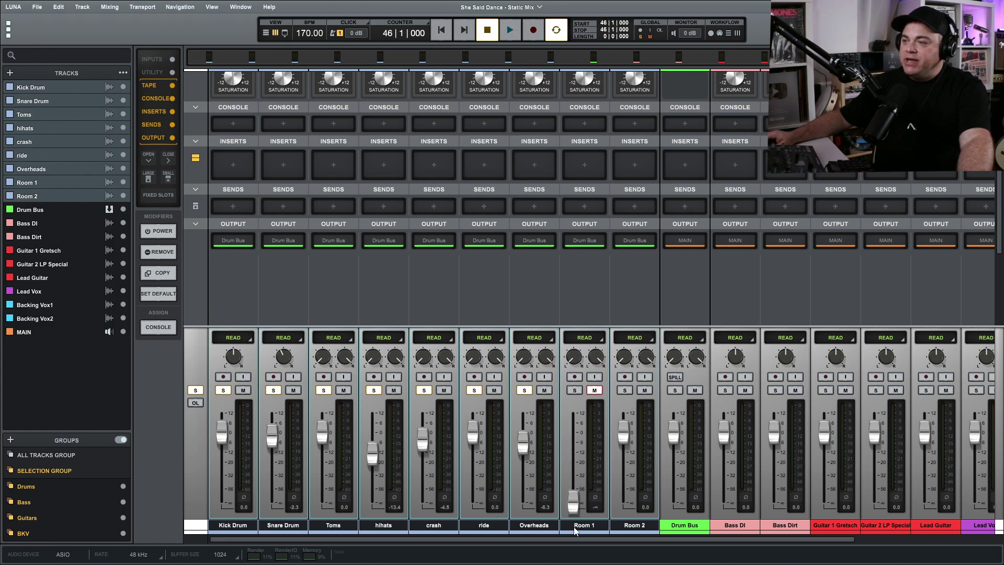
{"action": "key", "text": "space"}
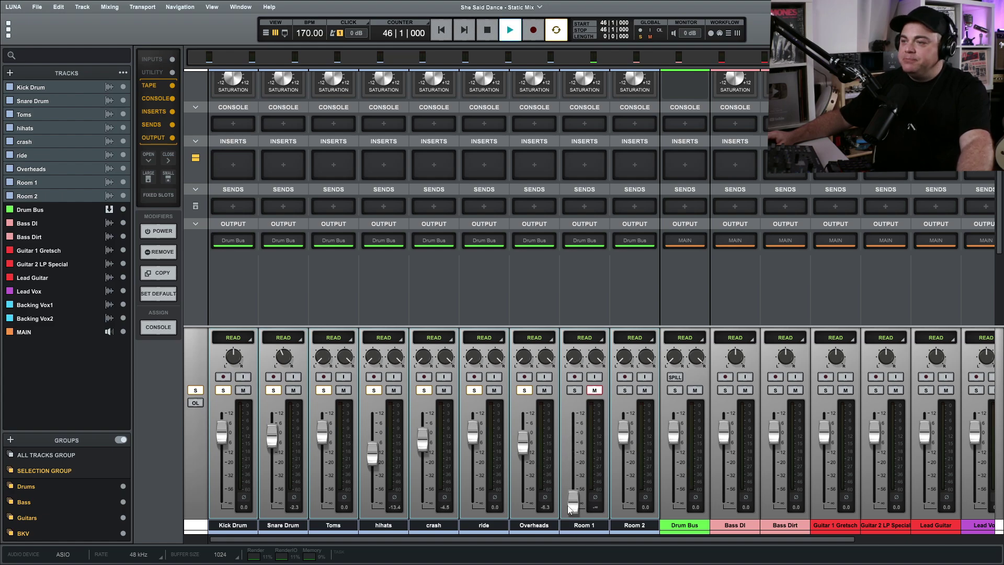
{"action": "left_click_drag", "start_coordinate": [573, 507], "coordinate": [580, 460]}
{"action": "left_click", "coordinate": [595, 390]}
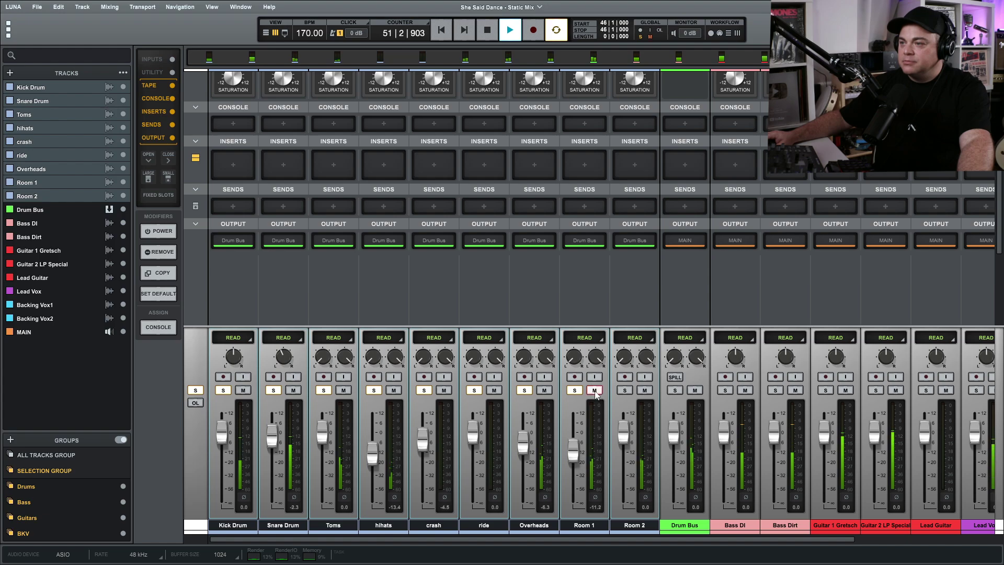
{"action": "left_click", "coordinate": [595, 390]}
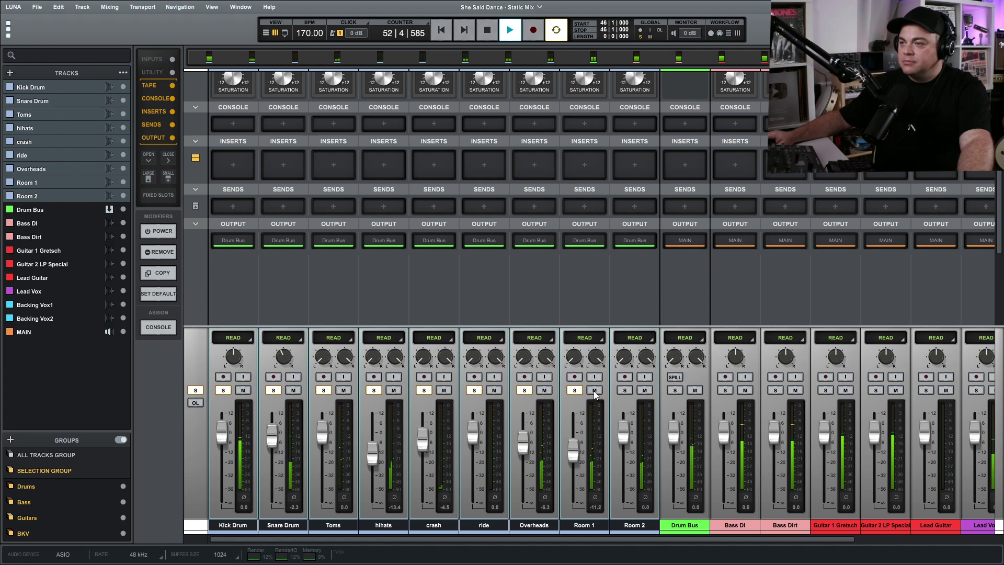
{"action": "left_click", "coordinate": [594, 391]}
{"action": "left_click", "coordinate": [594, 391]}
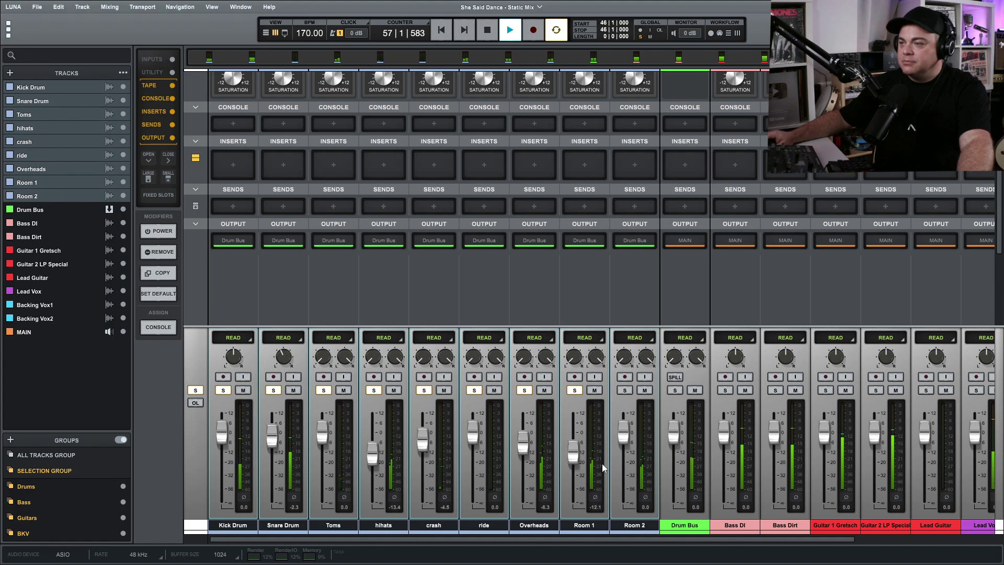
{"action": "key", "text": "space"}
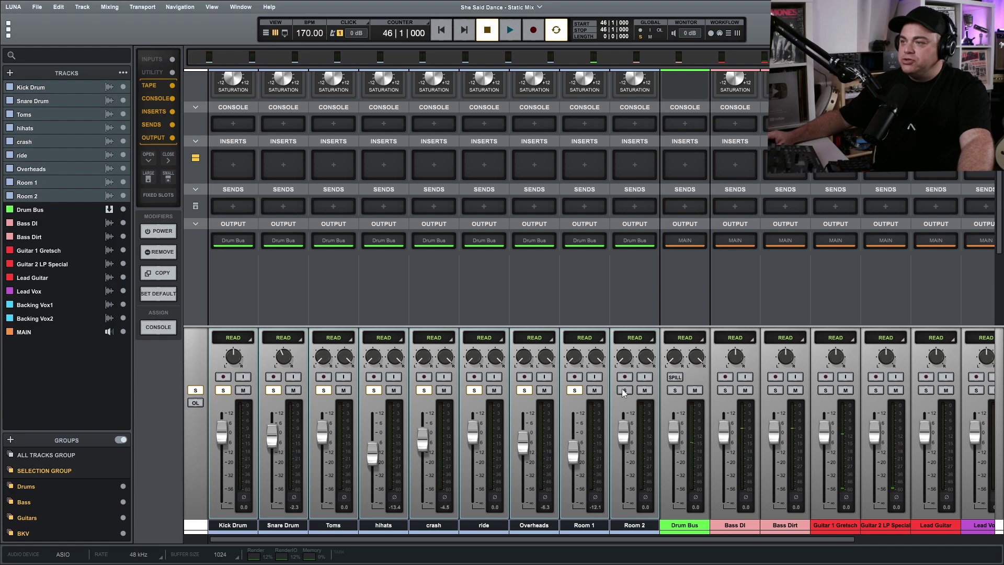
Set the Room 2 fader to -15.9 dB while listening to the song
{"action": "left_click_drag", "start_coordinate": [623, 433], "coordinate": [623, 463]}
{"action": "key", "text": "space"}
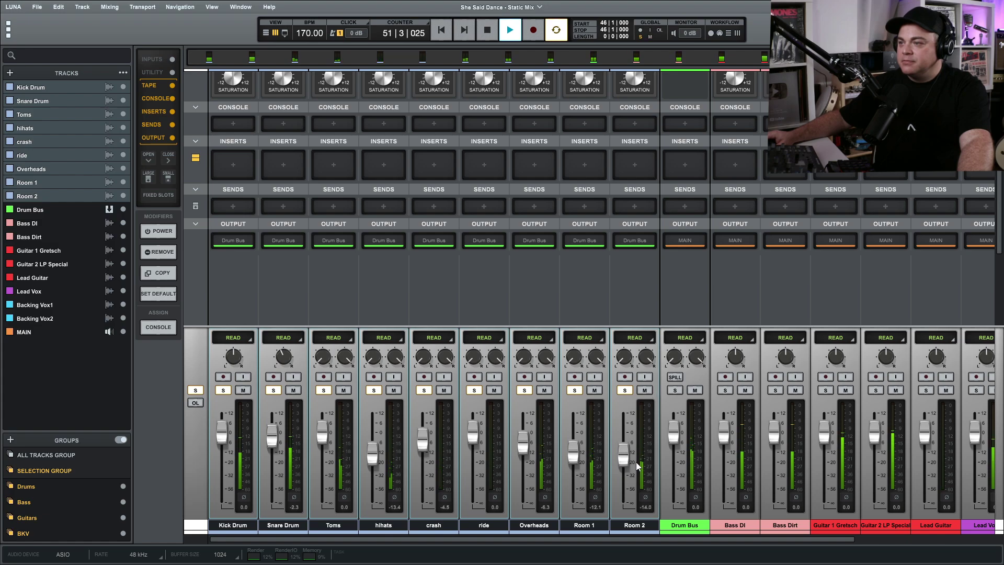
{"action": "left_click_drag", "start_coordinate": [623, 457], "coordinate": [623, 459]}
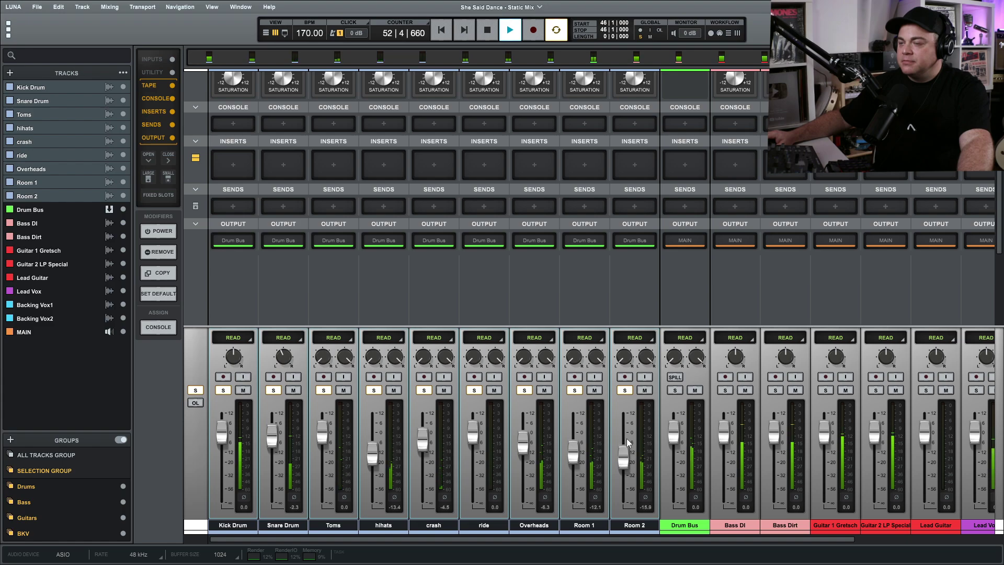
{"action": "key", "text": "space"}
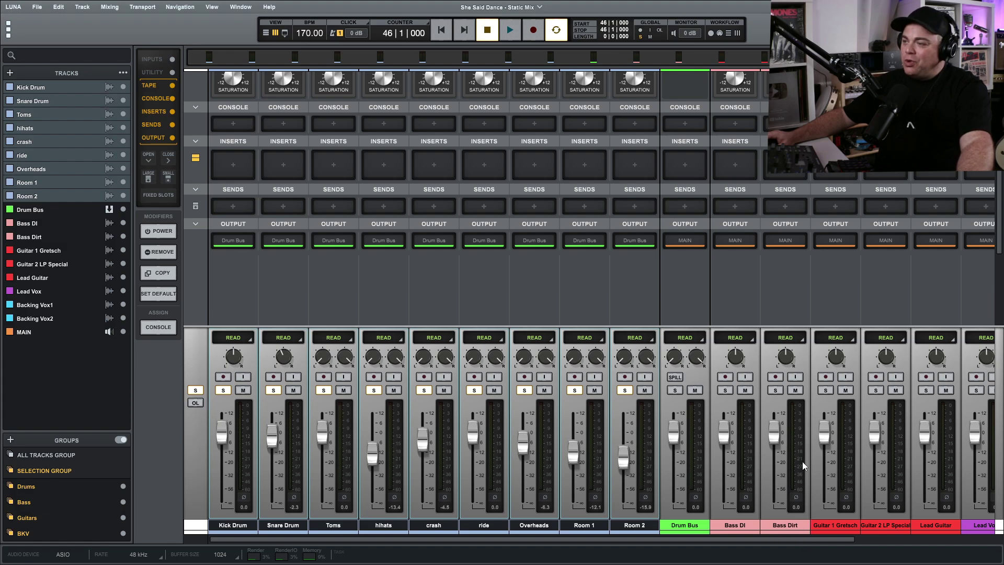
Mute Bass Dirt and settle the grouped Bass DI fader at -2.3 dB during playback
{"action": "left_click", "coordinate": [795, 390]}
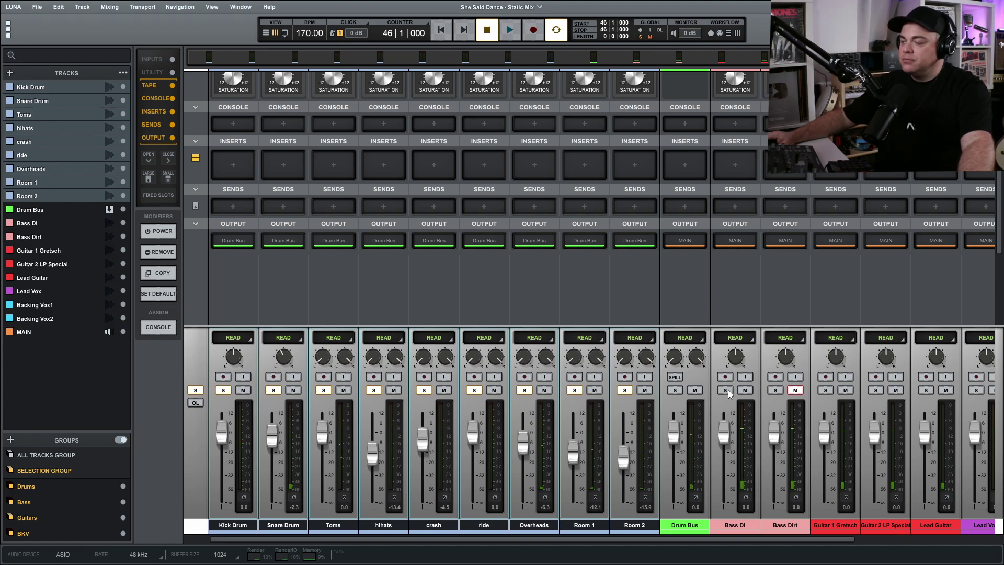
{"action": "key", "text": "space"}
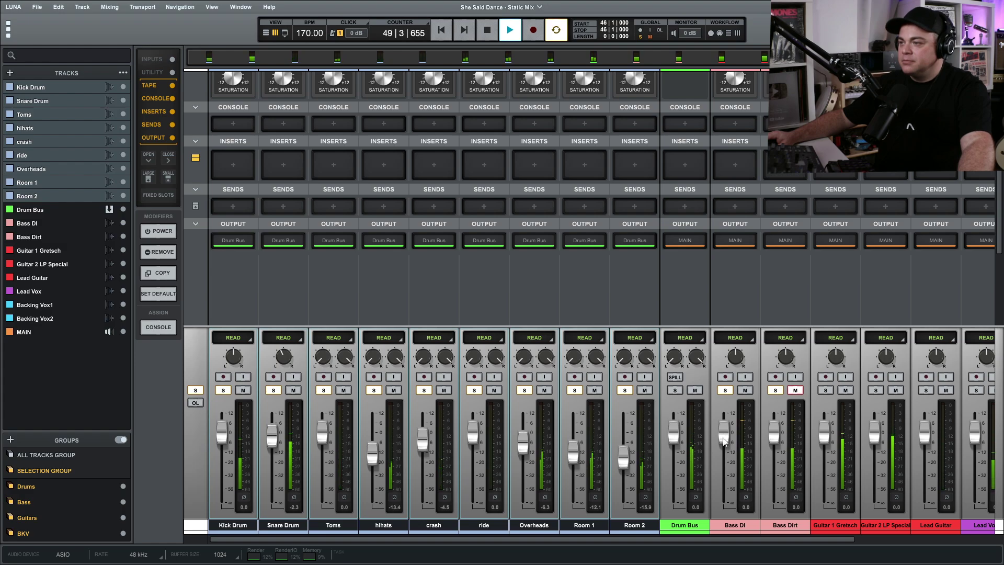
{"action": "left_click_drag", "start_coordinate": [724, 438], "coordinate": [723, 442]}
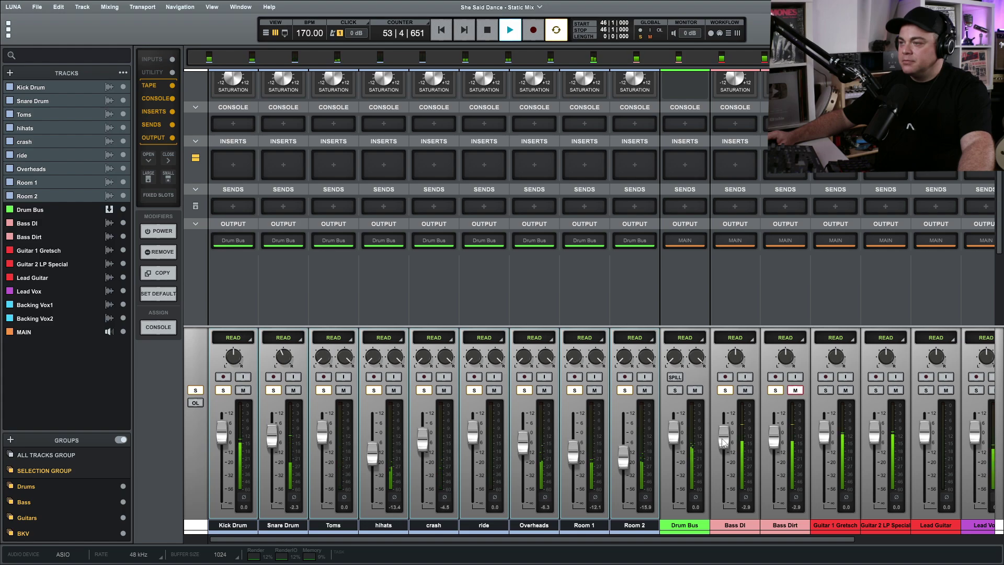
{"action": "left_click_drag", "start_coordinate": [723, 441], "coordinate": [723, 440]}
{"action": "left_click_drag", "start_coordinate": [722, 441], "coordinate": [723, 440]}
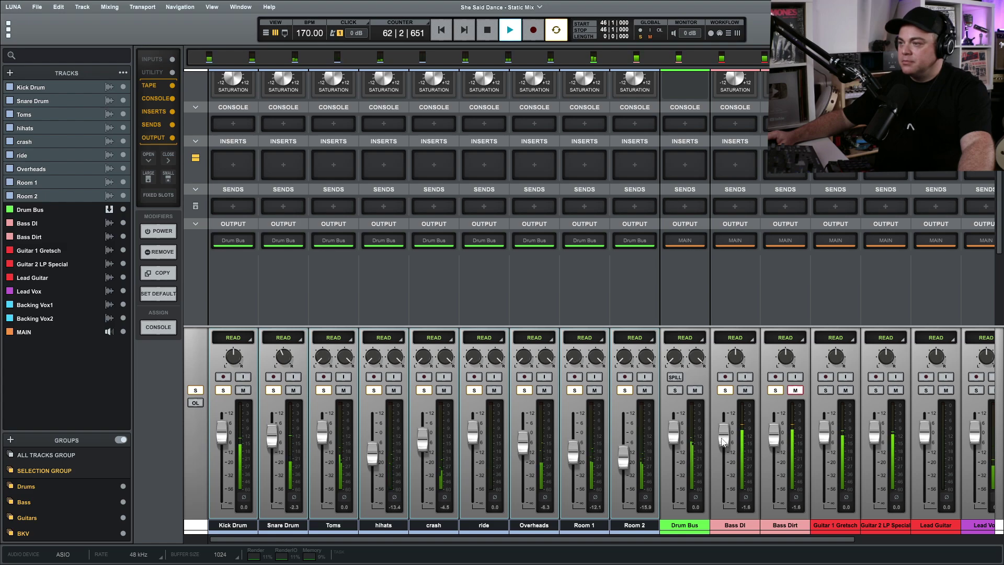
{"action": "left_click_drag", "start_coordinate": [722, 441], "coordinate": [722, 442]}
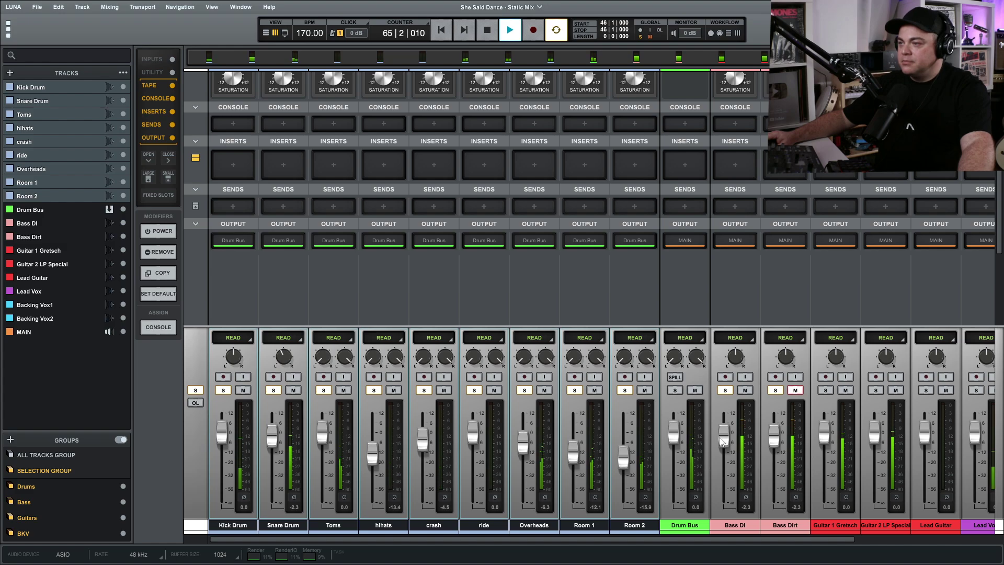
{"action": "key", "text": "space"}
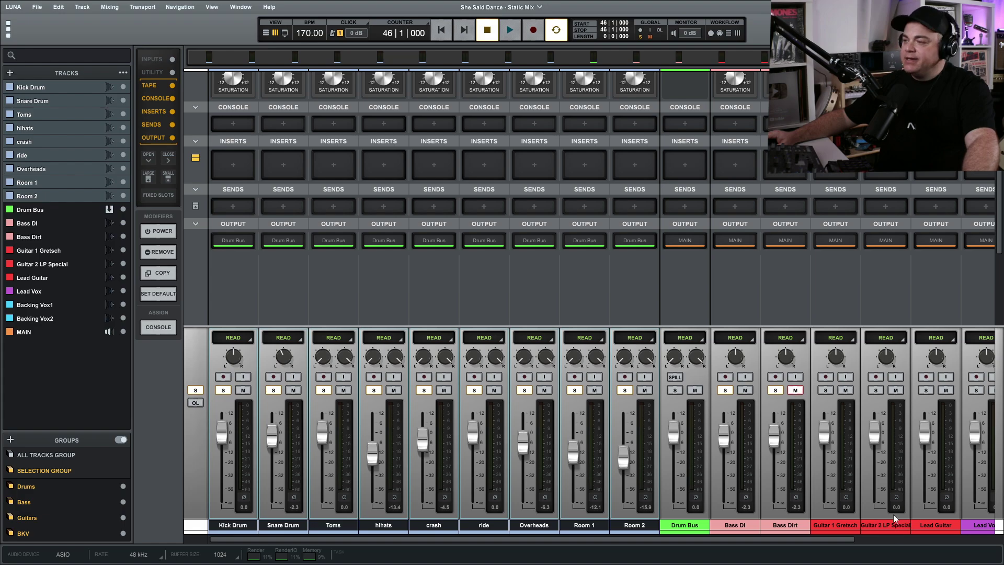
With both guitar tracks selected, create a new bus track named 'Guitar Bus'
{"action": "left_click_drag", "start_coordinate": [837, 532], "coordinate": [896, 525]}
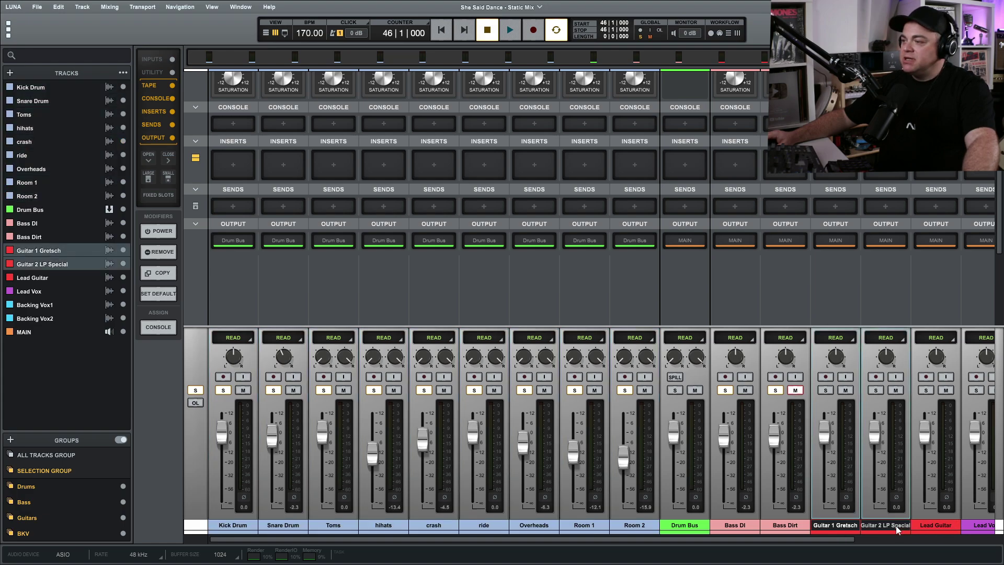
{"action": "left_click", "coordinate": [82, 6]}
{"action": "key", "text": "Escape"}
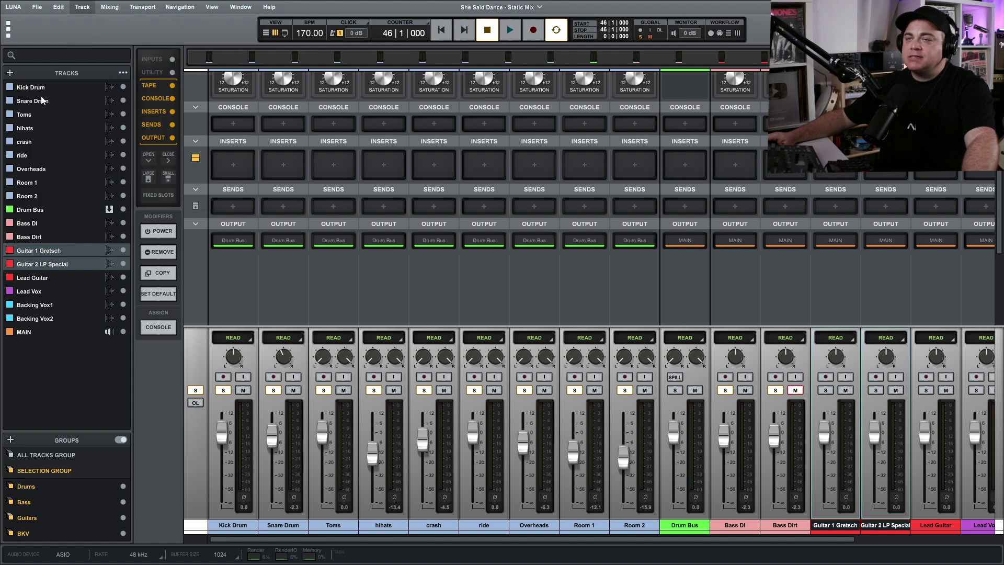
{"action": "key", "text": "ctrl+shift+n"}
{"action": "left_click", "coordinate": [42, 98]}
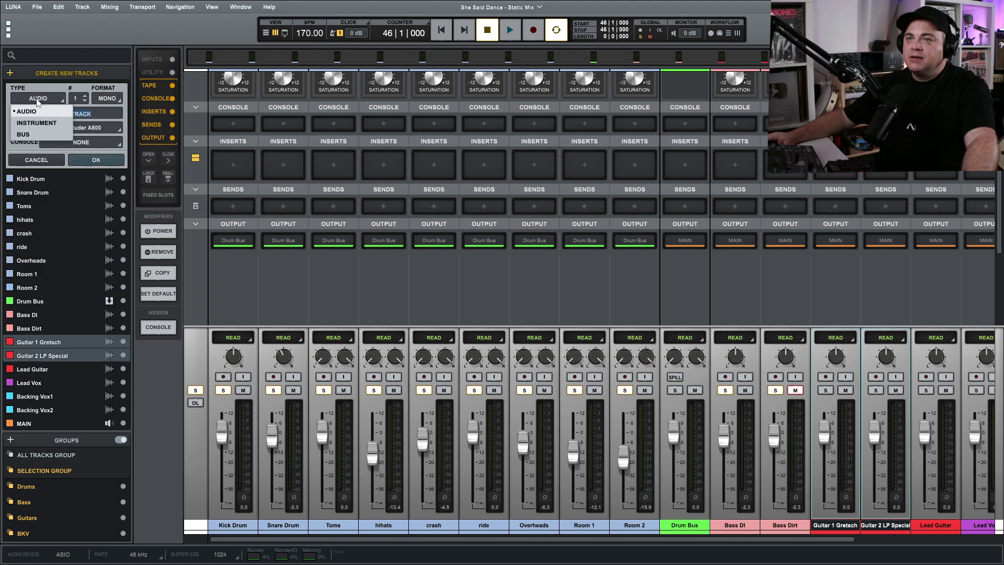
{"action": "left_click", "coordinate": [24, 134]}
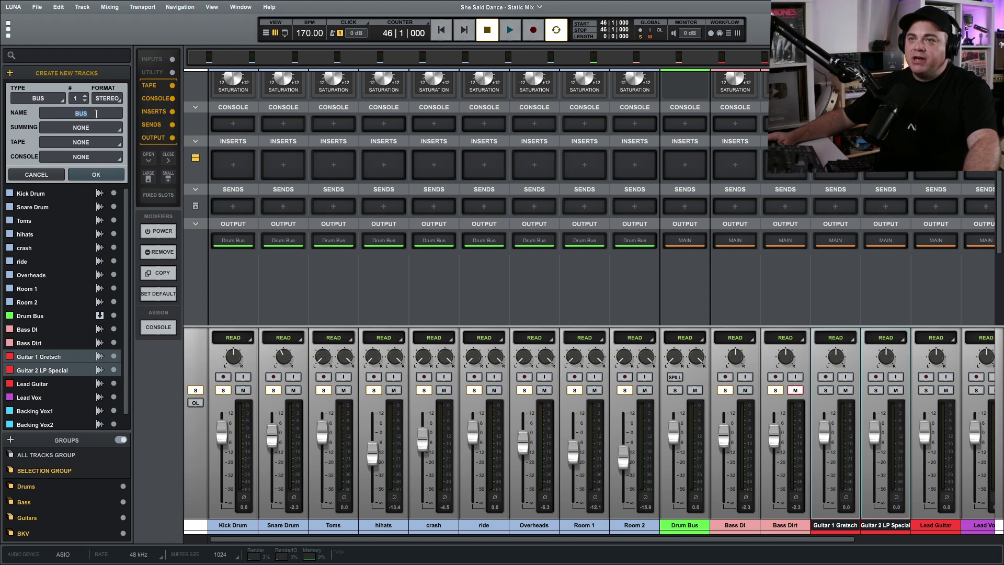
{"action": "type", "text": "G"}
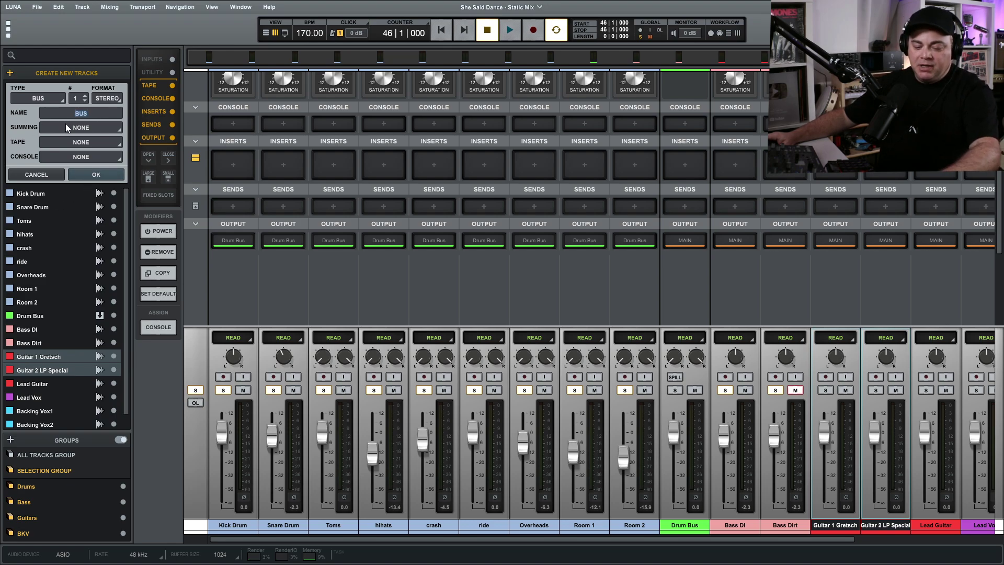
{"action": "type", "text": "uit"}
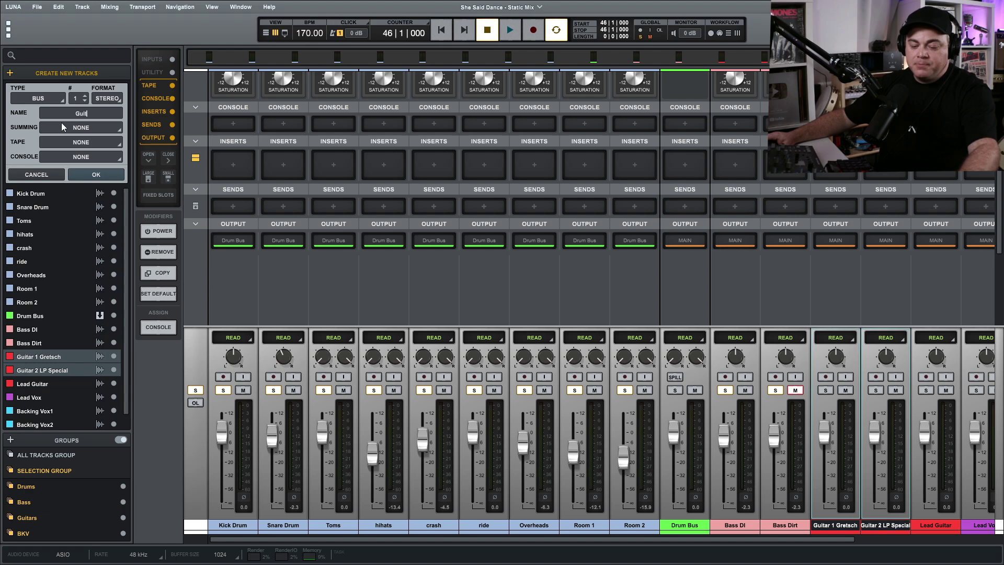
{"action": "type", "text": "ar Bus"}
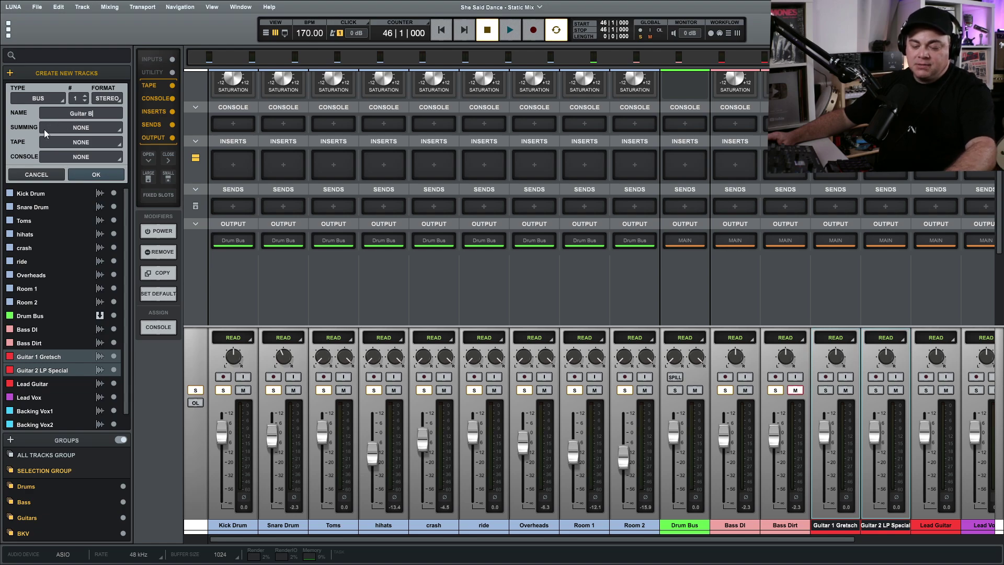
{"action": "key", "text": "Return"}
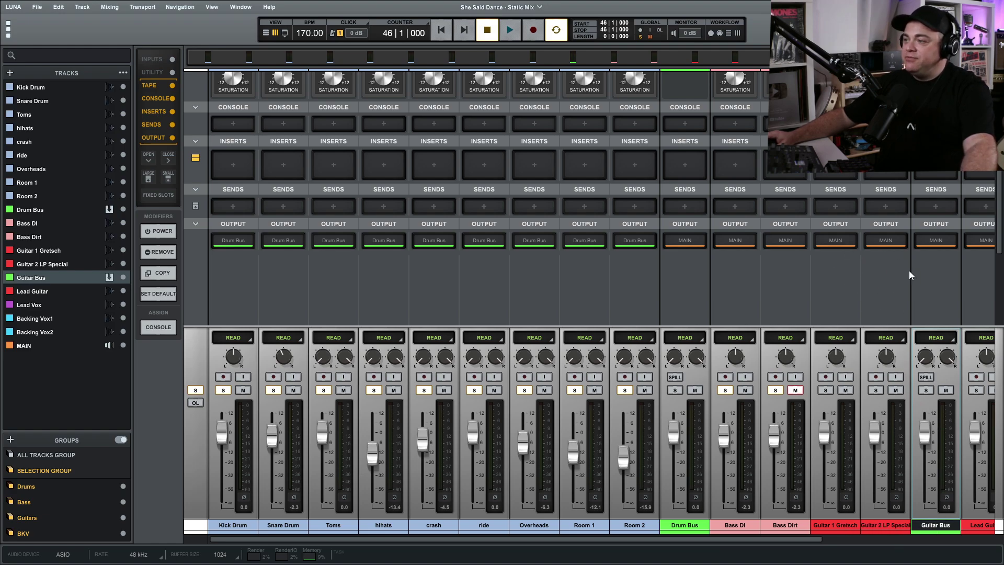
Route the Guitar 1 Gretsch and Guitar 2 LP Special outputs to Guitar Bus
{"action": "left_click", "coordinate": [835, 525]}
{"action": "left_click", "coordinate": [885, 525], "text": "shift"}
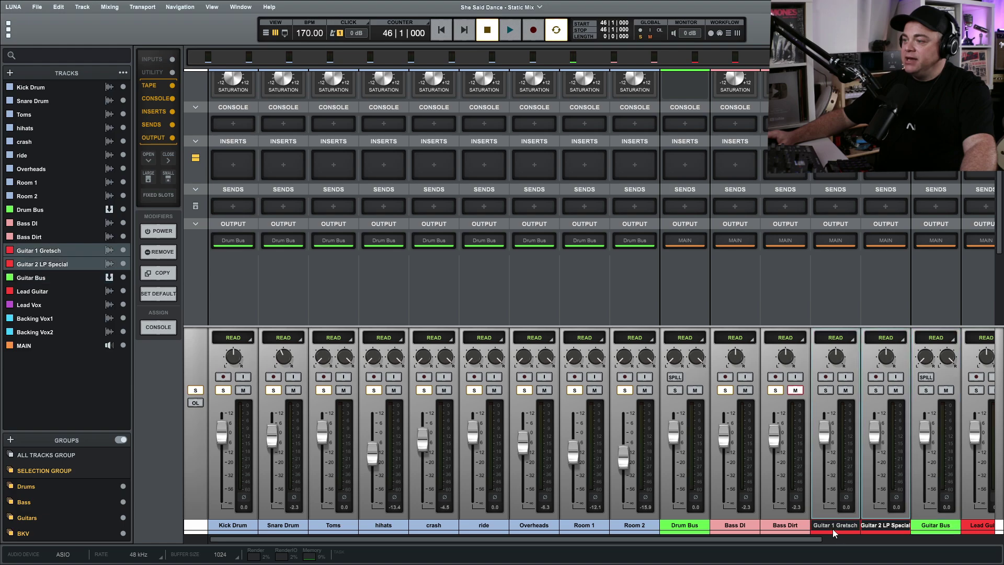
{"action": "left_click", "coordinate": [833, 241]}
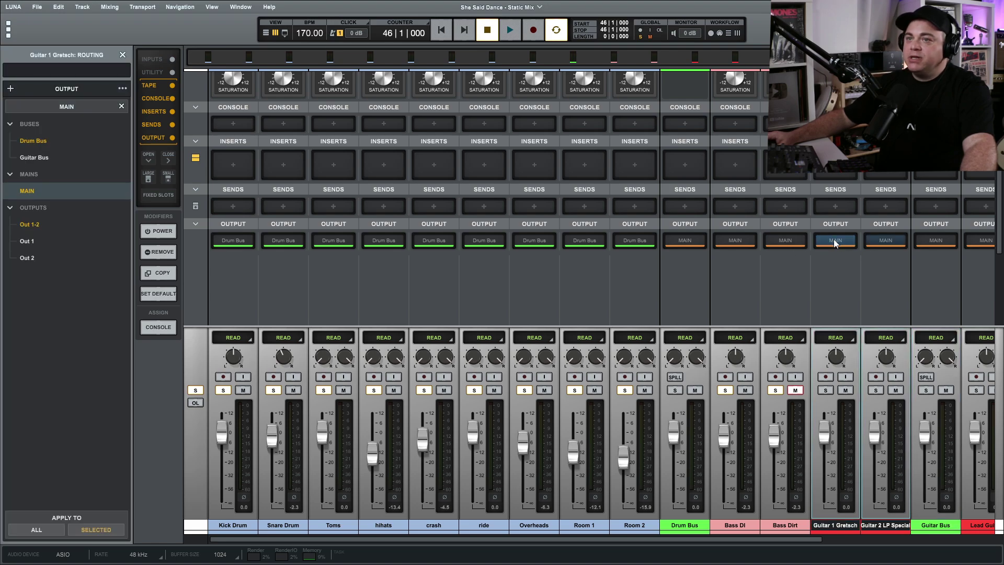
{"action": "left_click", "coordinate": [34, 157]}
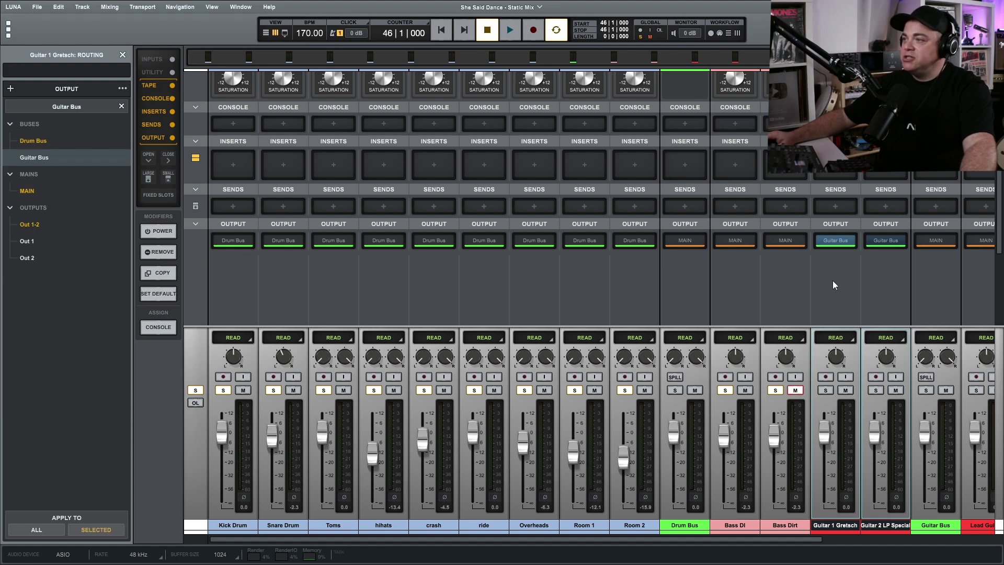
{"action": "left_click", "coordinate": [123, 55]}
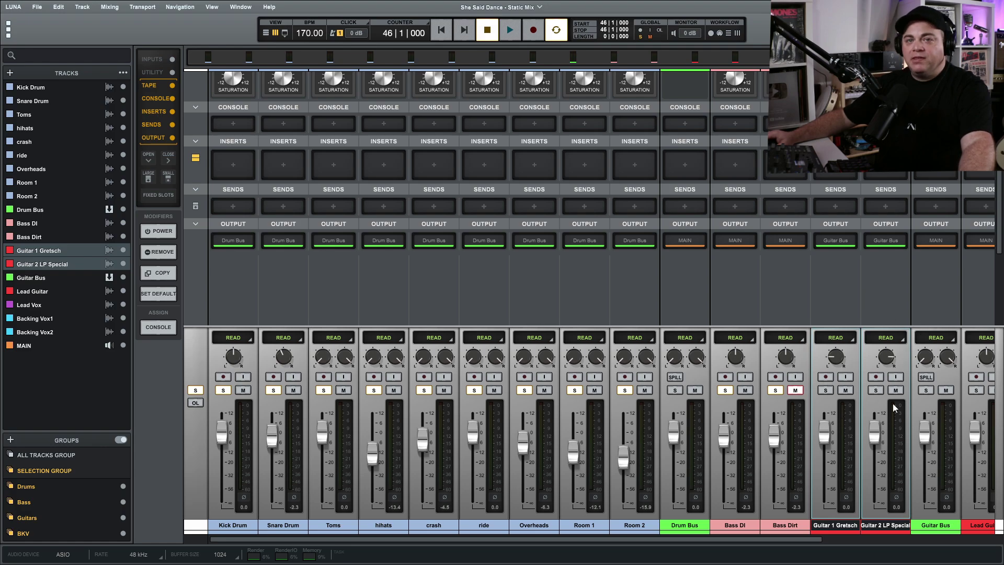
Solo the two guitar tracks and play, leaving both guitar faders at 0.0 dB
{"action": "left_click", "coordinate": [825, 390]}
{"action": "key", "text": "space"}
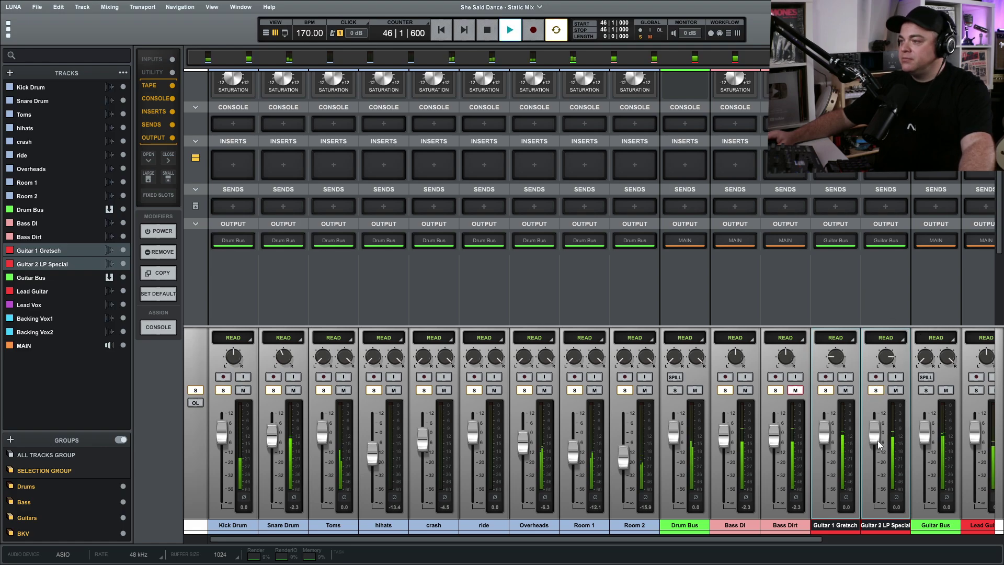
{"action": "left_click_drag", "start_coordinate": [874, 433], "coordinate": [874, 443]}
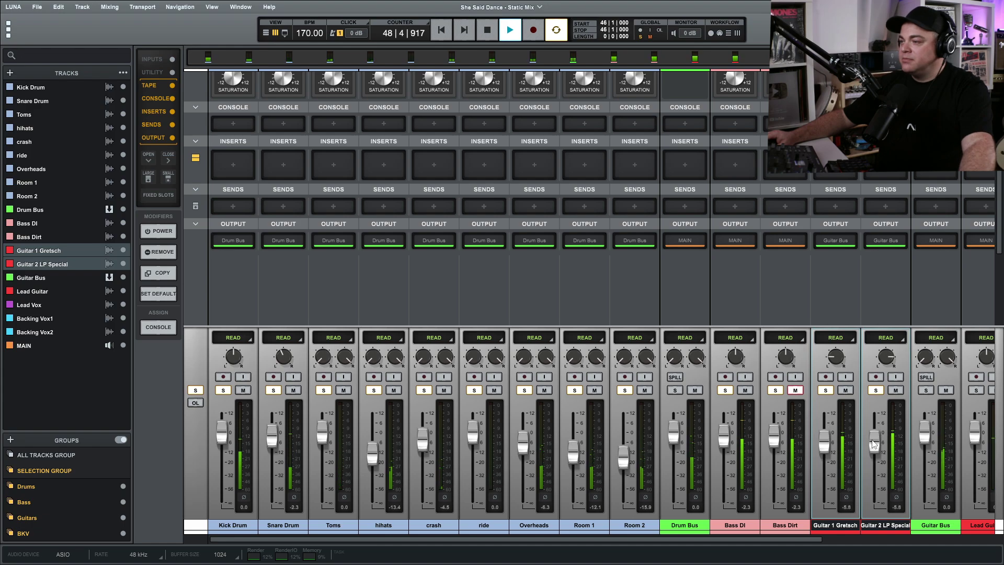
{"action": "left_click", "coordinate": [874, 441], "text": "alt"}
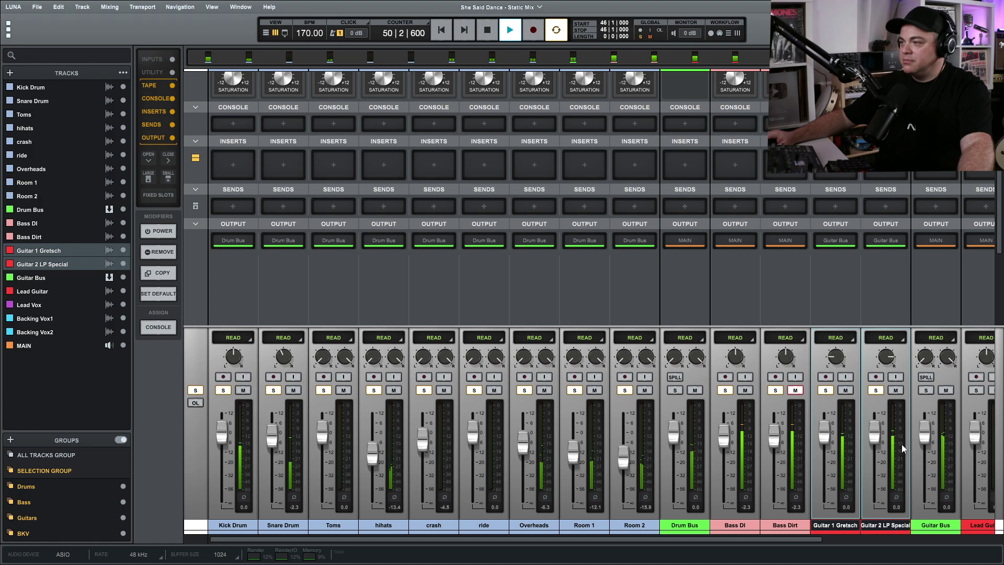
Bring the Guitar Bus fader down to -10.0 dB, then stop playback
{"action": "left_click_drag", "start_coordinate": [929, 435], "coordinate": [928, 449]}
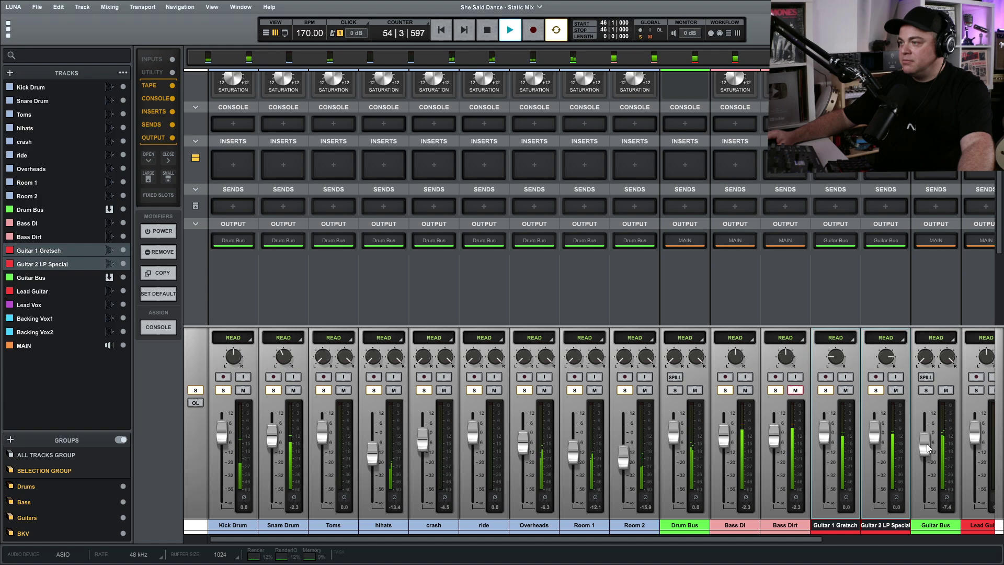
{"action": "left_click_drag", "start_coordinate": [928, 449], "coordinate": [925, 452]}
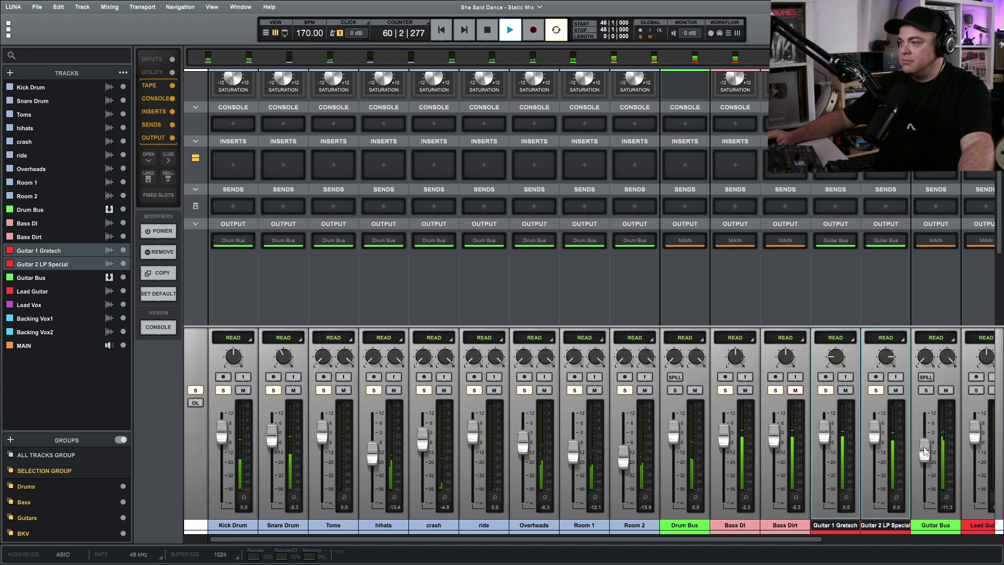
{"action": "left_click_drag", "start_coordinate": [924, 451], "coordinate": [925, 448]}
{"action": "key", "text": "space"}
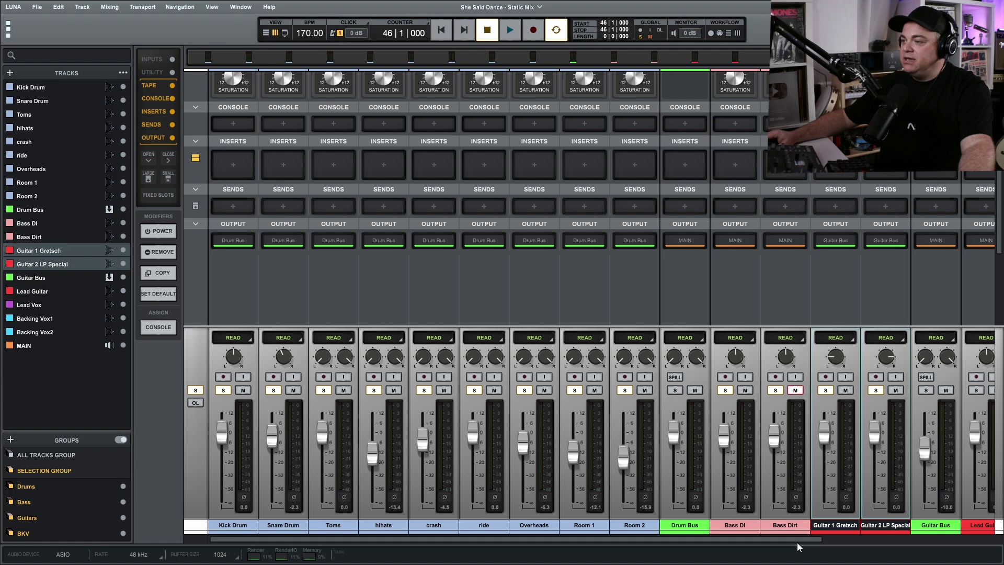
{"action": "left_click_drag", "start_coordinate": [798, 547], "coordinate": [990, 557]}
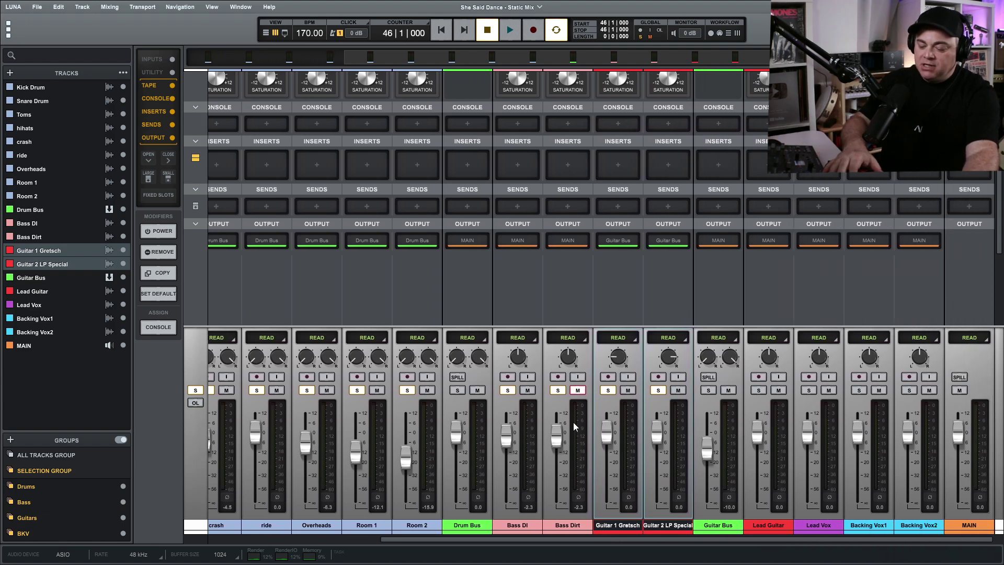
Select the Guitar Bus track in the track timeline, then return to the mixer
{"action": "key", "text": "ctrl+equal"}
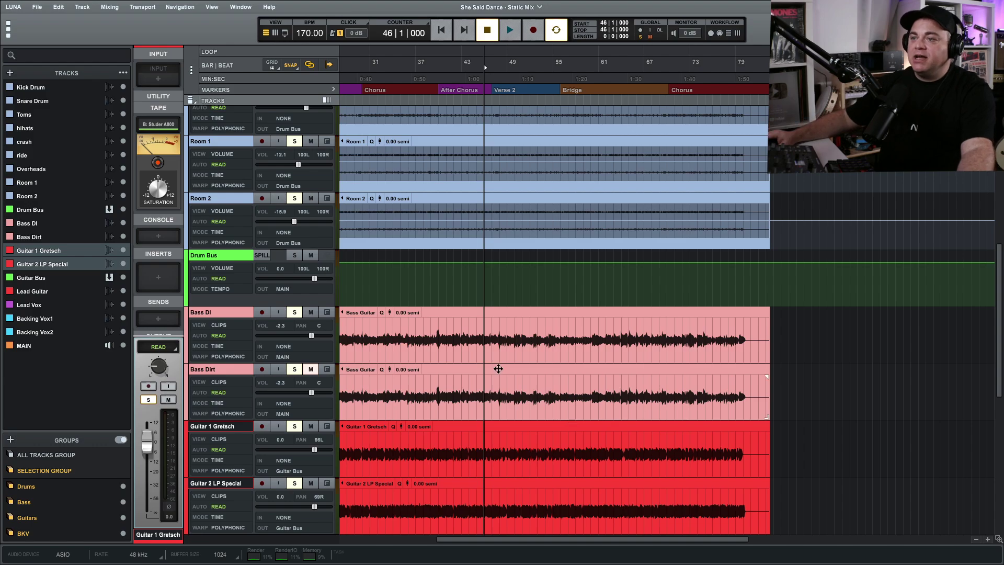
{"action": "scroll", "coordinate": [213, 496], "scroll_direction": "down", "scroll_amount": 5}
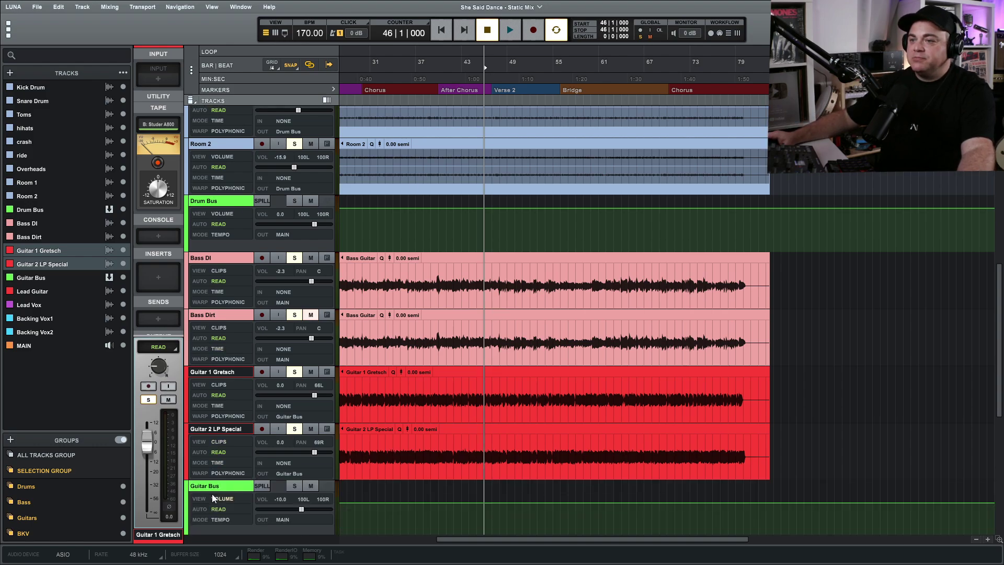
{"action": "left_click", "coordinate": [442, 449]}
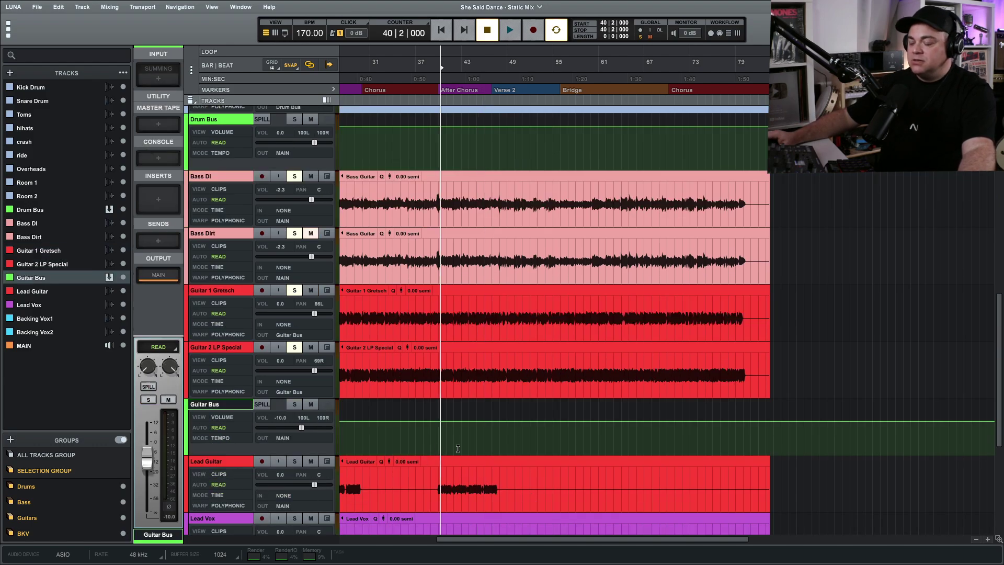
{"action": "key", "text": "ctrl+equal"}
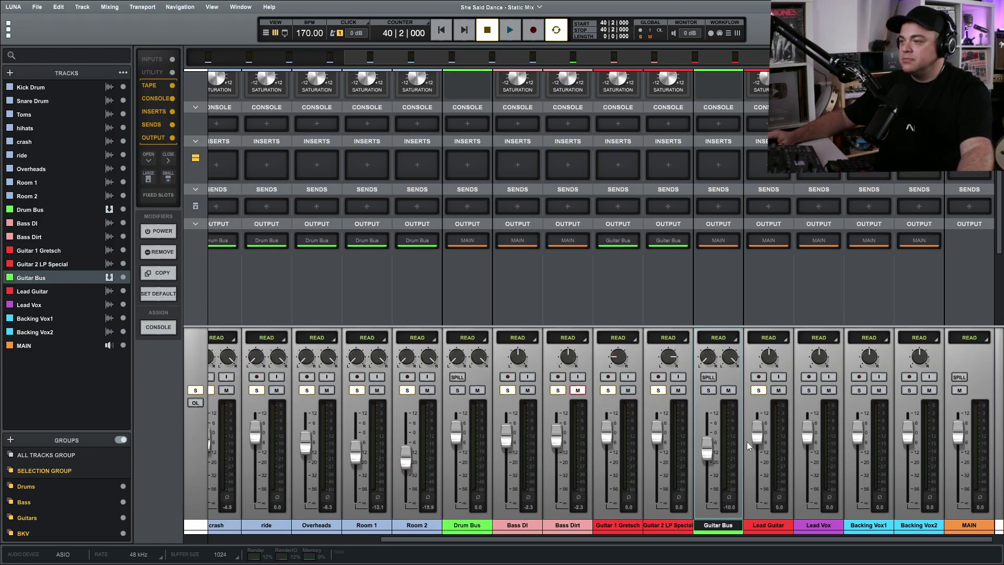
Lower the Lead Guitar fader to -2.3 dB during playback, then stop
{"action": "key", "text": "space"}
{"action": "left_click_drag", "start_coordinate": [758, 442], "coordinate": [759, 445]}
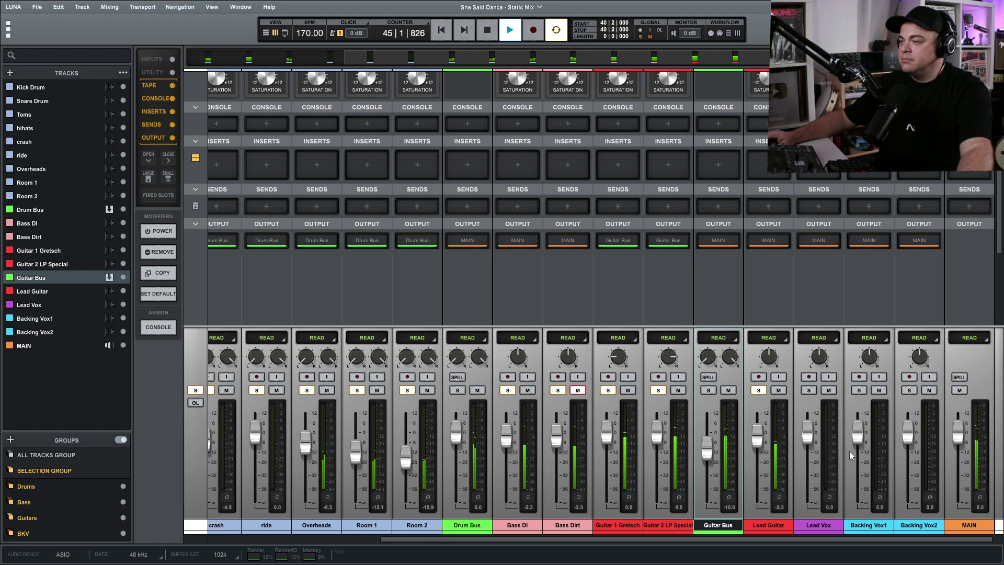
{"action": "key", "text": "space"}
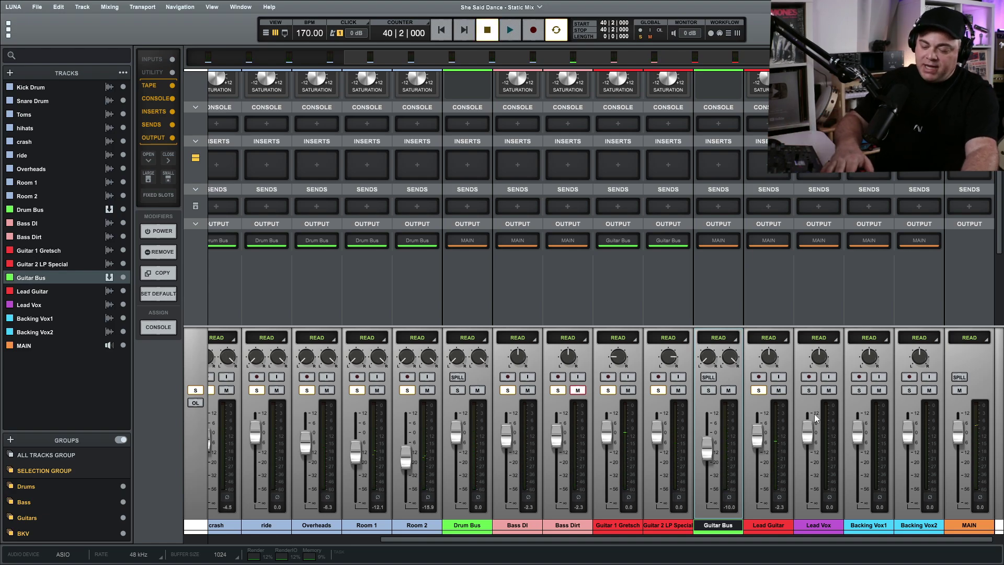
Place the playhead in the Lead Vox clip at bar 47 and play from there in the mixer
{"action": "key", "text": "ctrl+equal"}
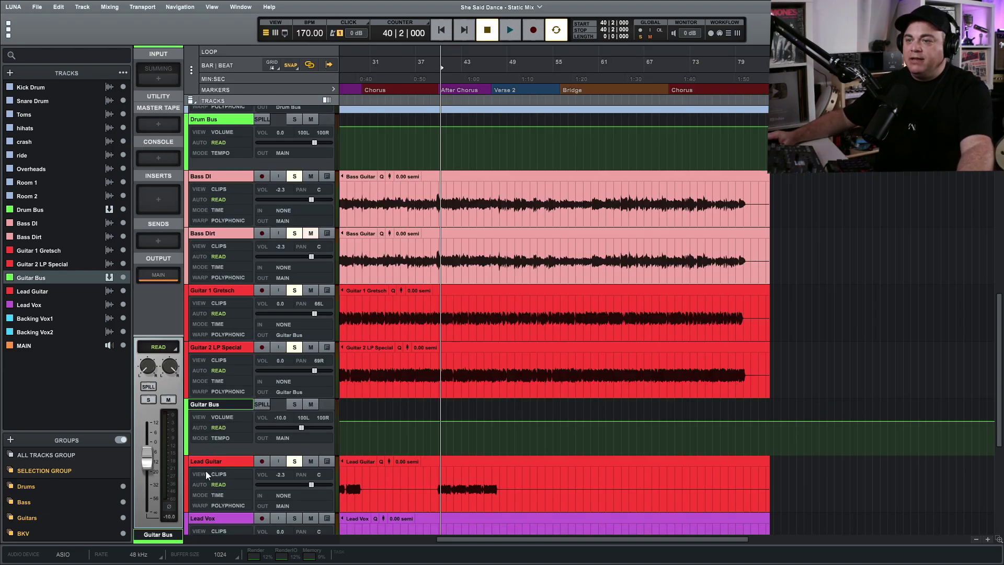
{"action": "scroll", "coordinate": [205, 470], "scroll_direction": "down", "scroll_amount": 3}
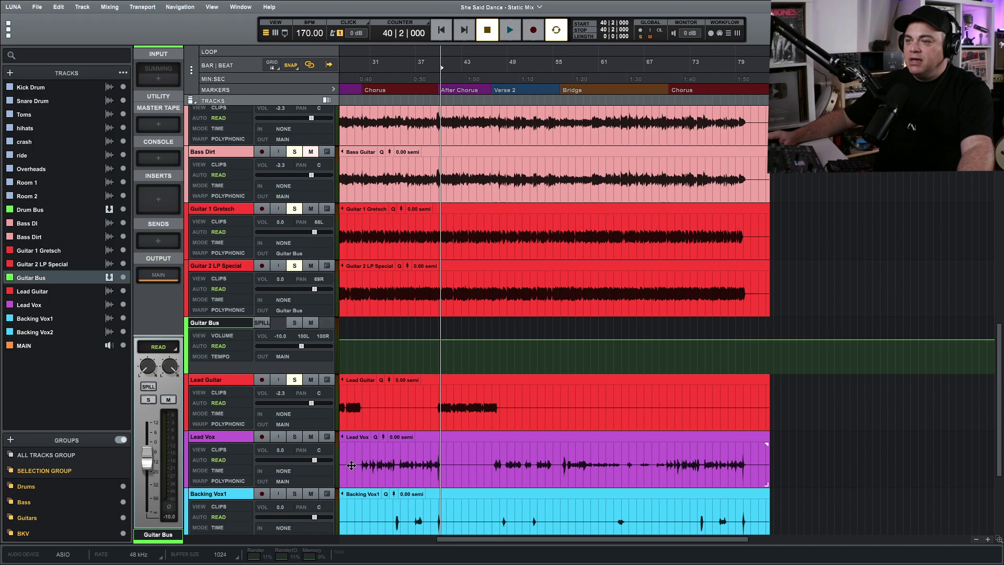
{"action": "left_click", "coordinate": [360, 453]}
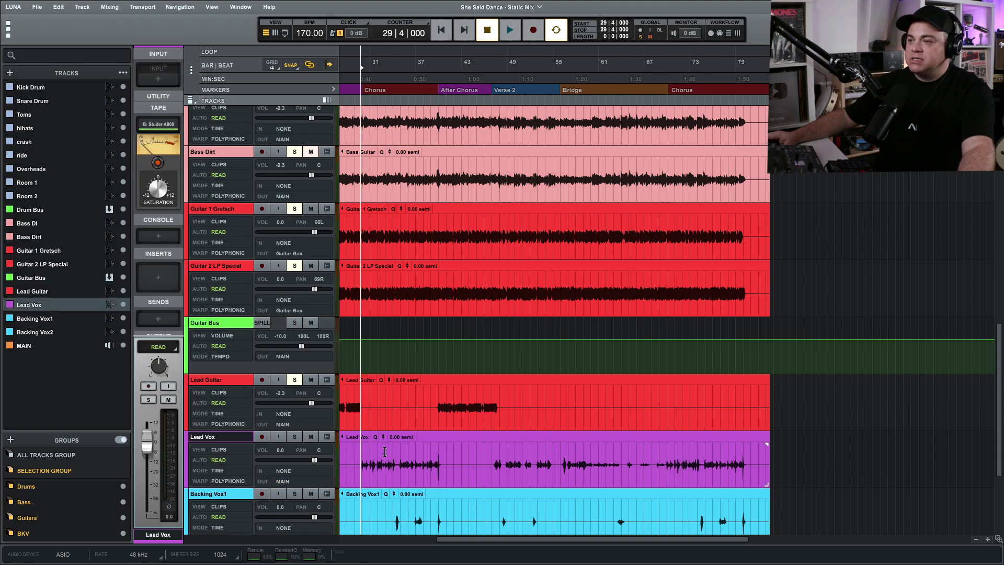
{"action": "left_click", "coordinate": [491, 451]}
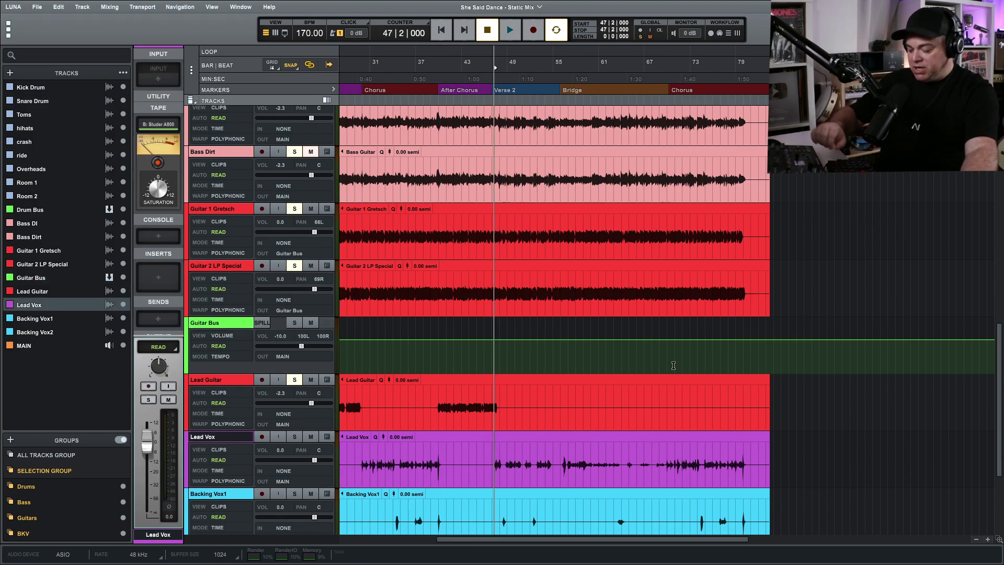
{"action": "key", "text": "ctrl+equal"}
{"action": "key", "text": "space"}
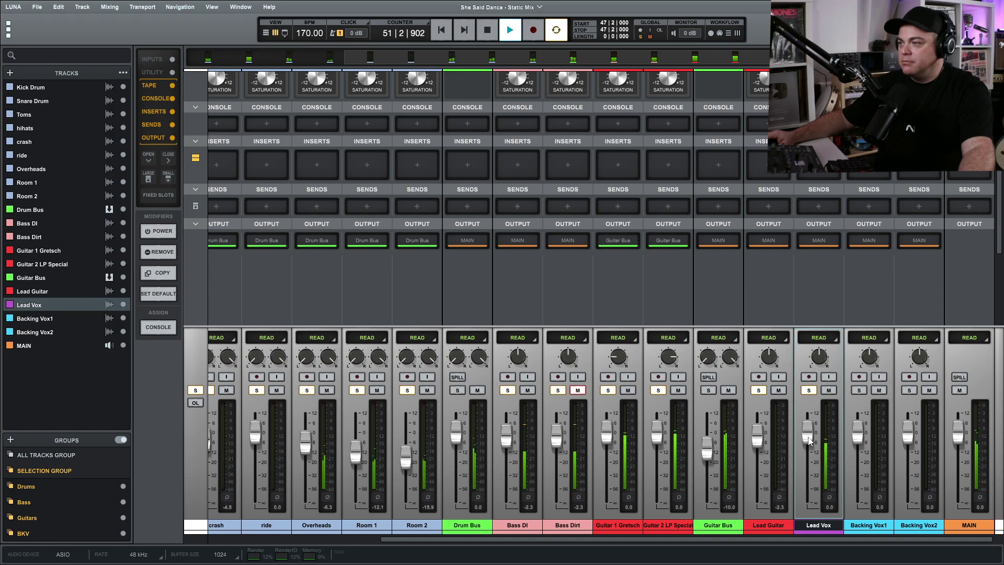
Raise the Lead Vox fader to +3.2 dB, stop playback and show the track timeline
{"action": "left_click_drag", "start_coordinate": [808, 437], "coordinate": [807, 433]}
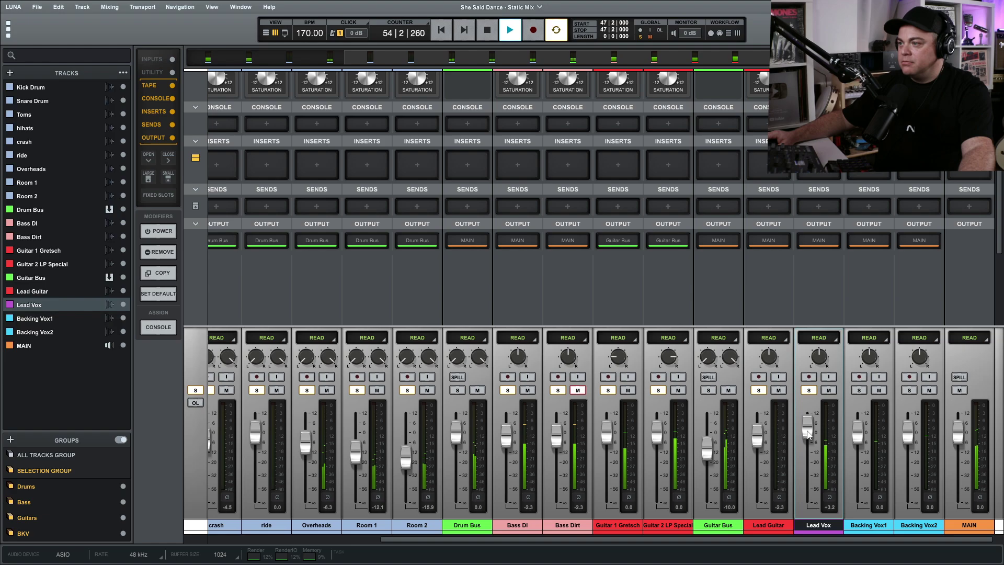
{"action": "key", "text": "space"}
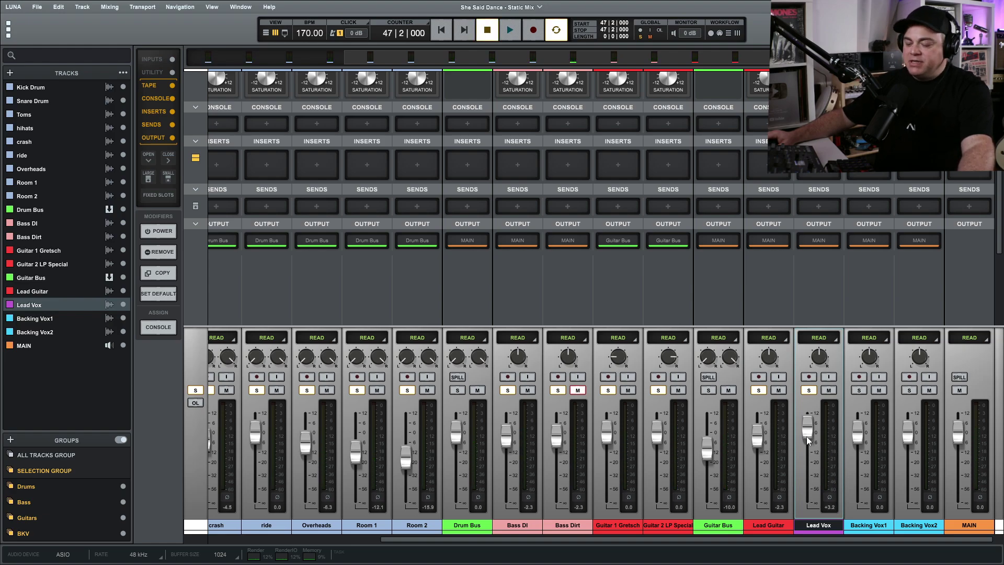
{"action": "key", "text": "ctrl+equal"}
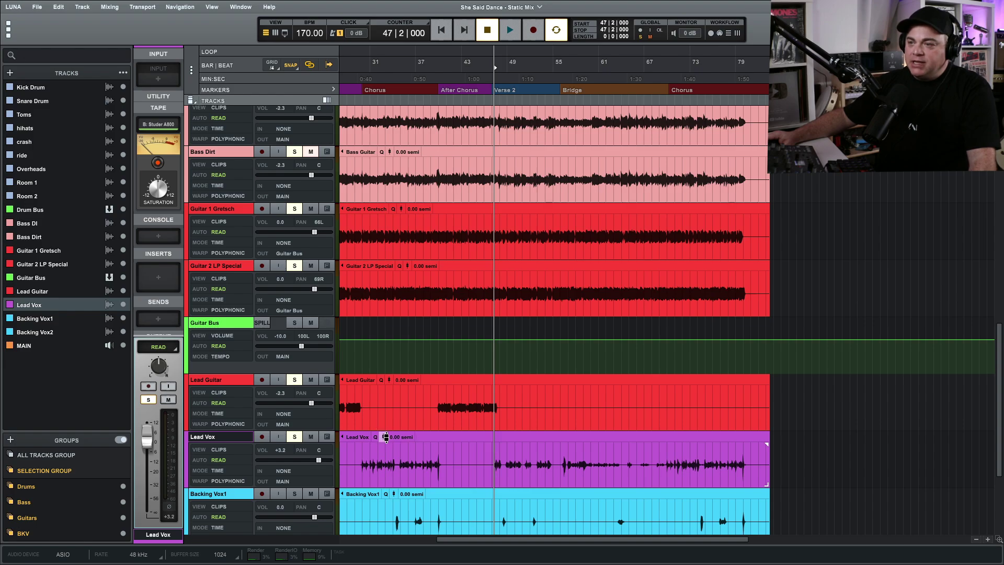
Enlarge the Lead Vox track and raise its clip gain to 2.2 dB, then return to the mixer
{"action": "left_click_drag", "start_coordinate": [304, 486], "coordinate": [286, 506]}
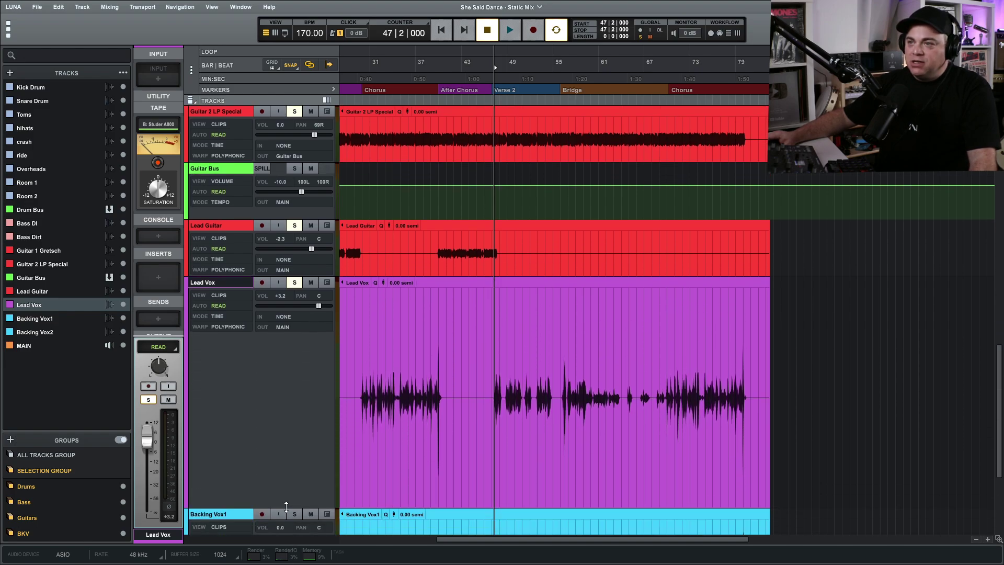
{"action": "left_click", "coordinate": [382, 283]}
{"action": "left_click_drag", "start_coordinate": [382, 282], "coordinate": [378, 269]}
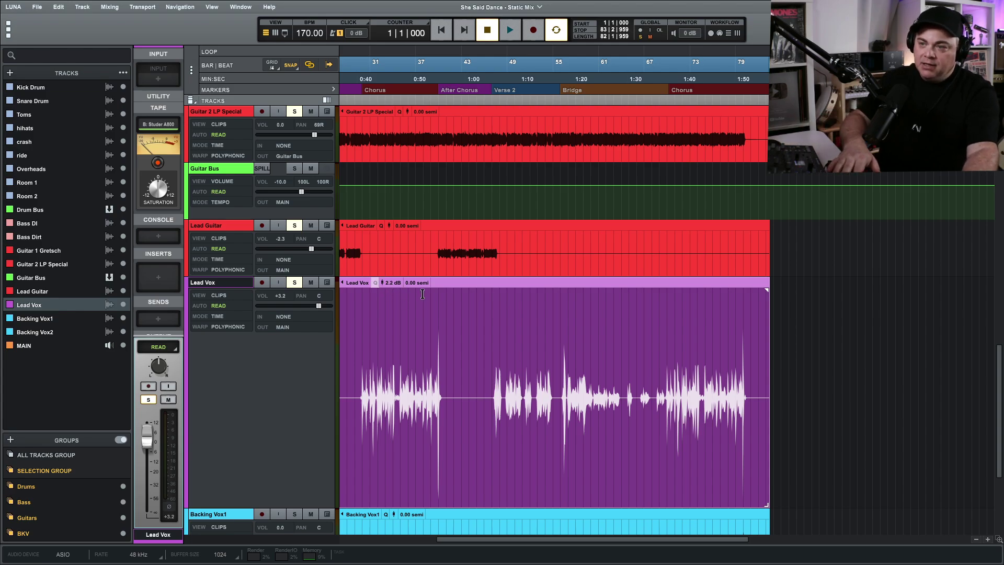
{"action": "key", "text": "ctrl+="}
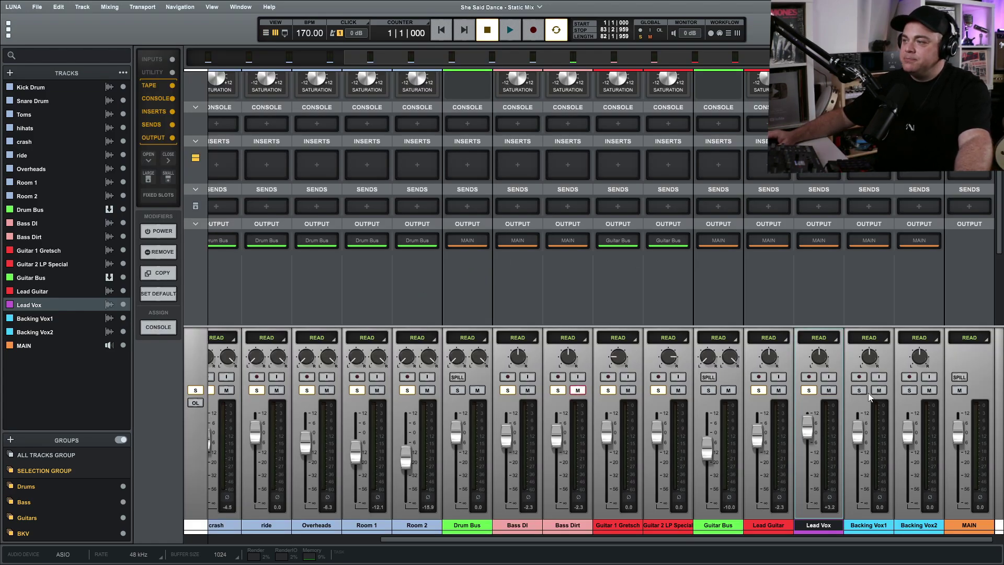
Settle the Lead Vox fader at +1.9 dB during playback, stop, and select both backing vocal tracks
{"action": "key", "text": "space"}
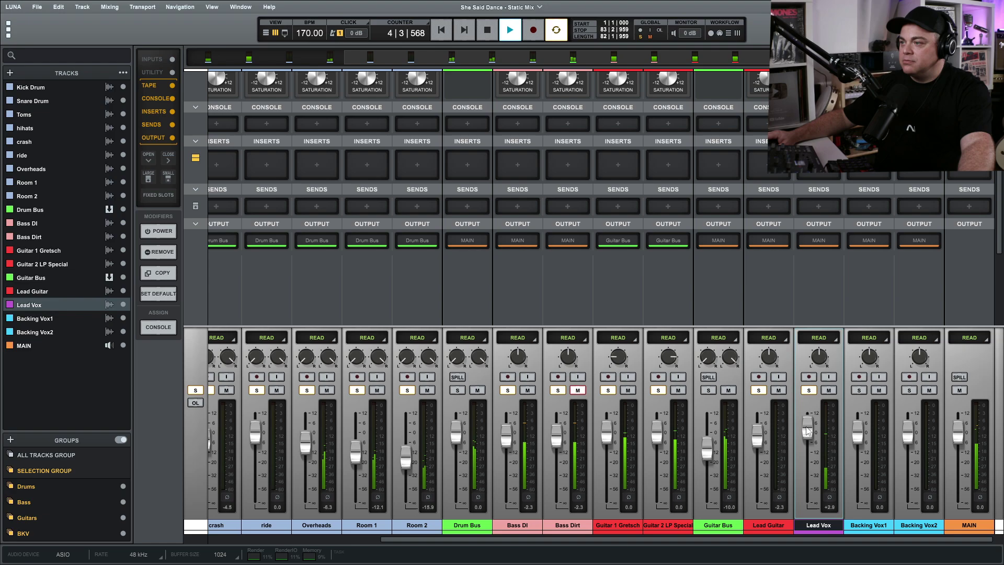
{"action": "left_click_drag", "start_coordinate": [808, 431], "coordinate": [808, 432]}
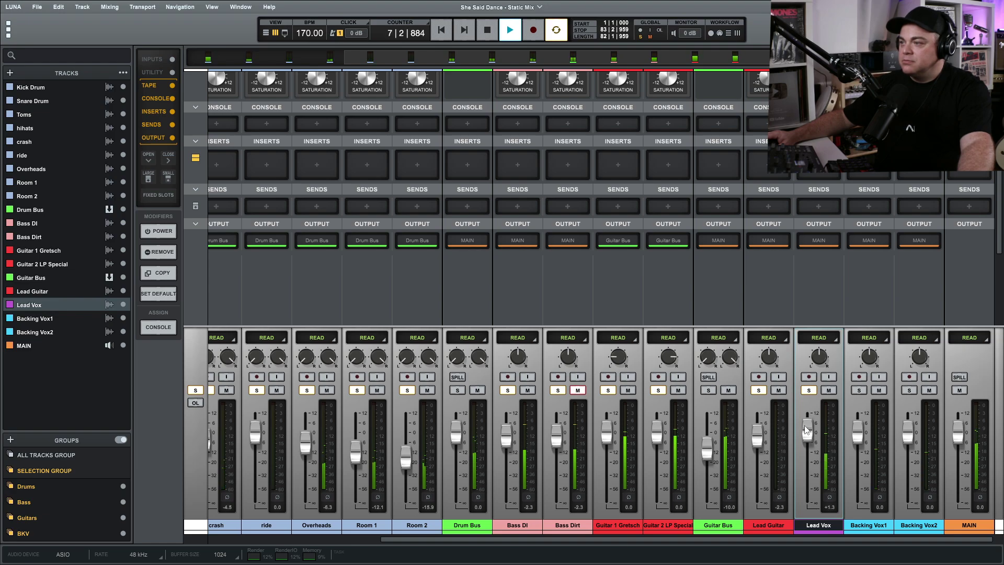
{"action": "left_click_drag", "start_coordinate": [806, 430], "coordinate": [806, 429]}
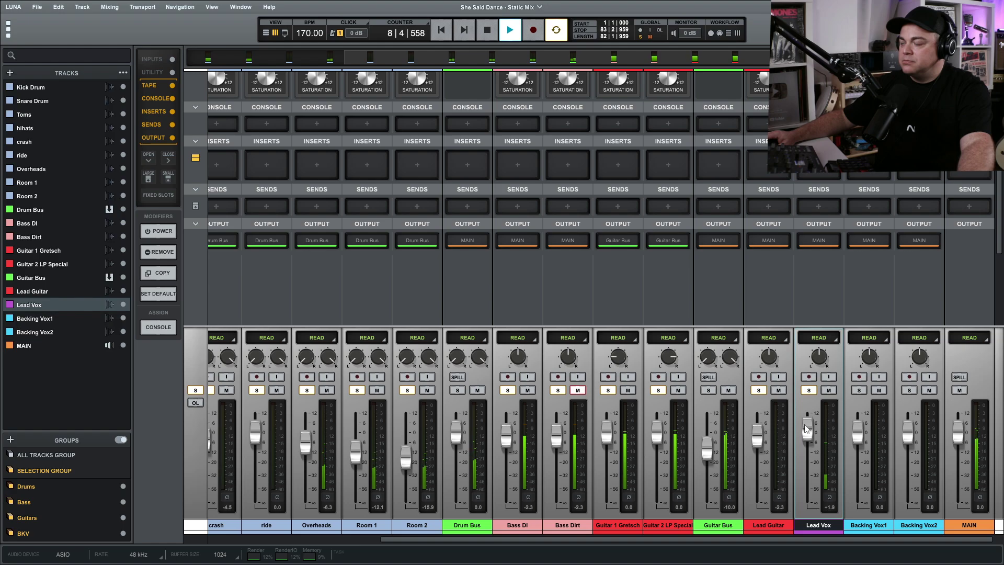
{"action": "key", "text": "space"}
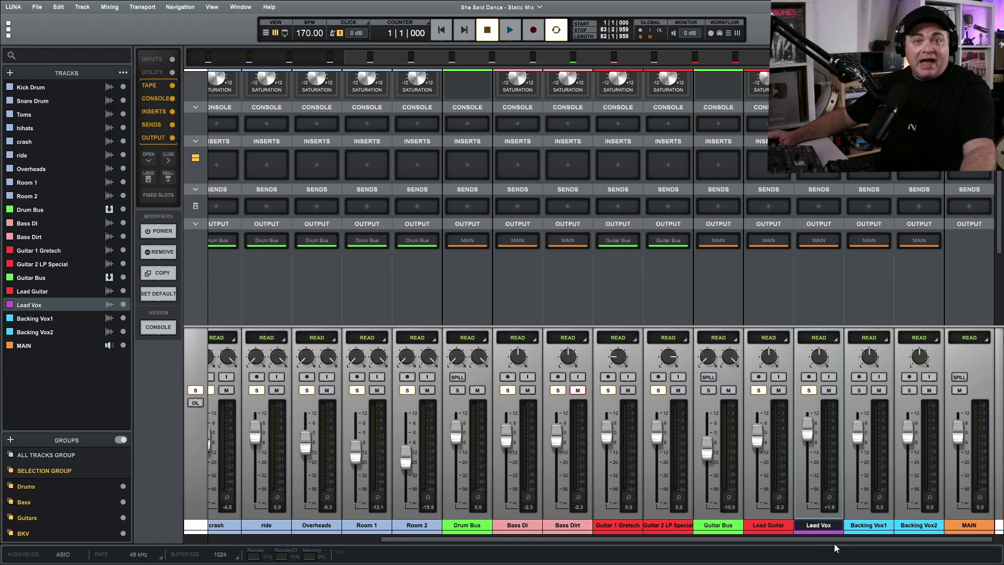
{"action": "left_click", "coordinate": [864, 528]}
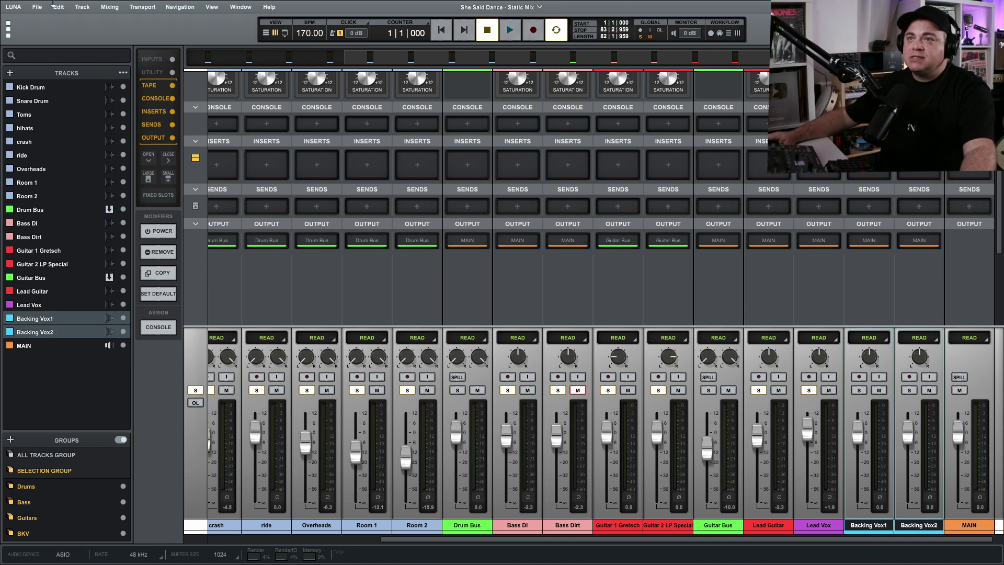
Create a new bus track named BKV BUS from Track > New Track
{"action": "left_click", "coordinate": [81, 7]}
{"action": "left_click", "coordinate": [78, 19]}
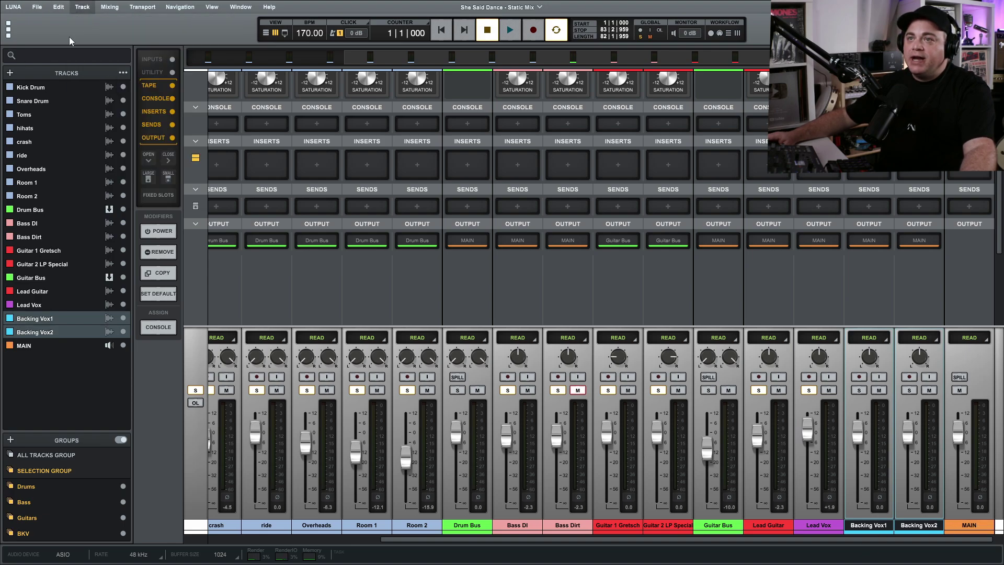
{"action": "left_click", "coordinate": [36, 99]}
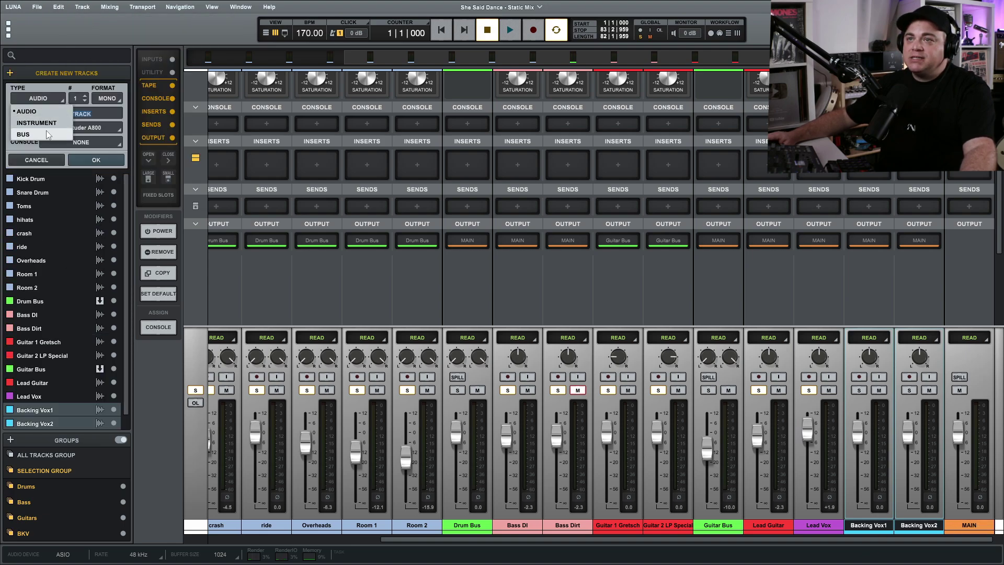
{"action": "left_click", "coordinate": [48, 134]}
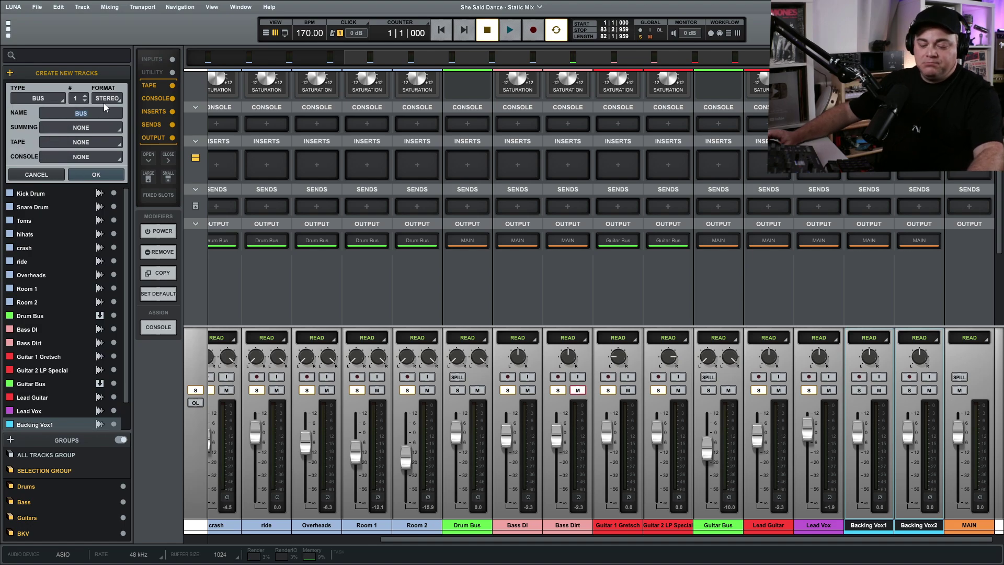
{"action": "type", "text": "BKV"}
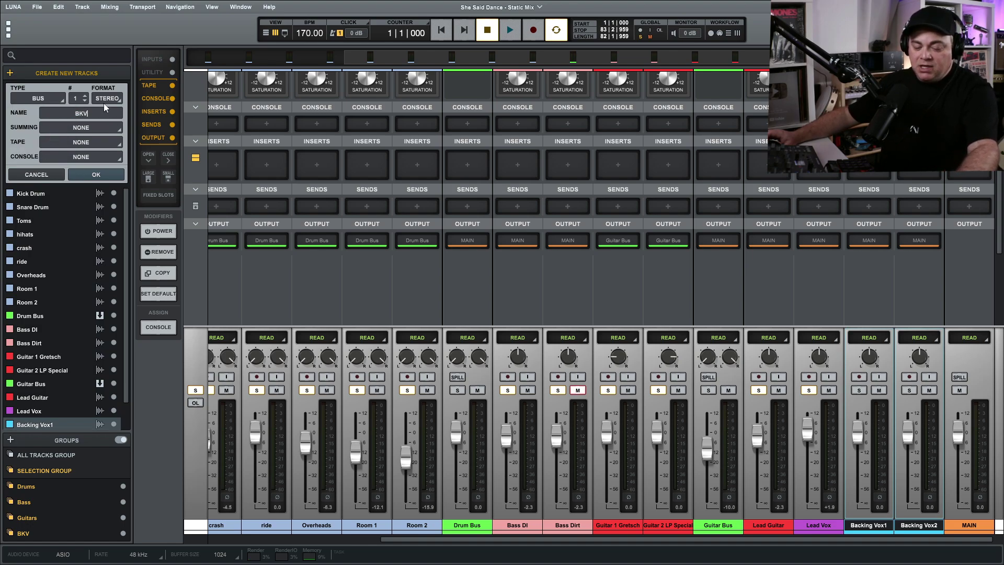
{"action": "type", "text": " BUS"}
{"action": "key", "text": "Return"}
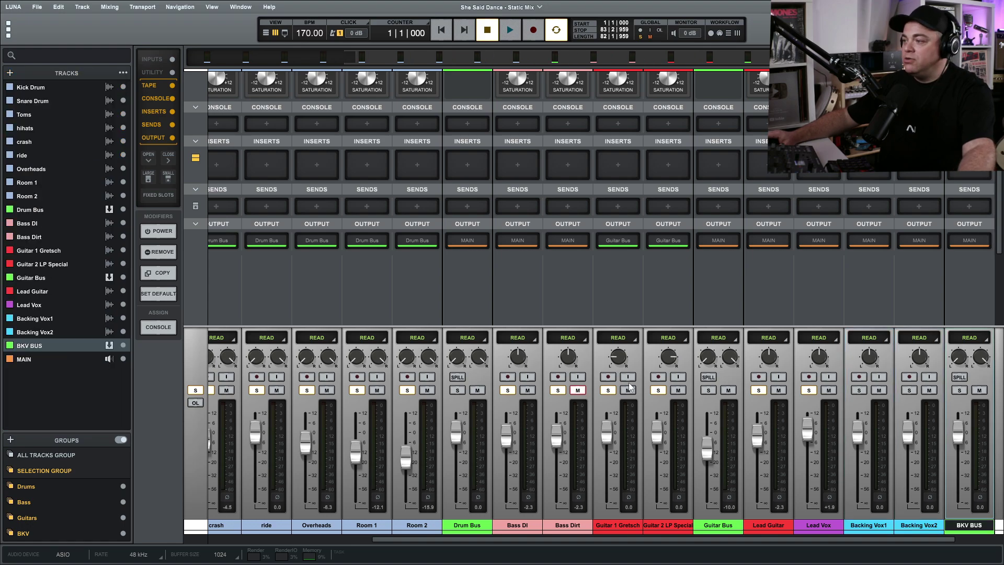
{"action": "left_click", "coordinate": [867, 240]}
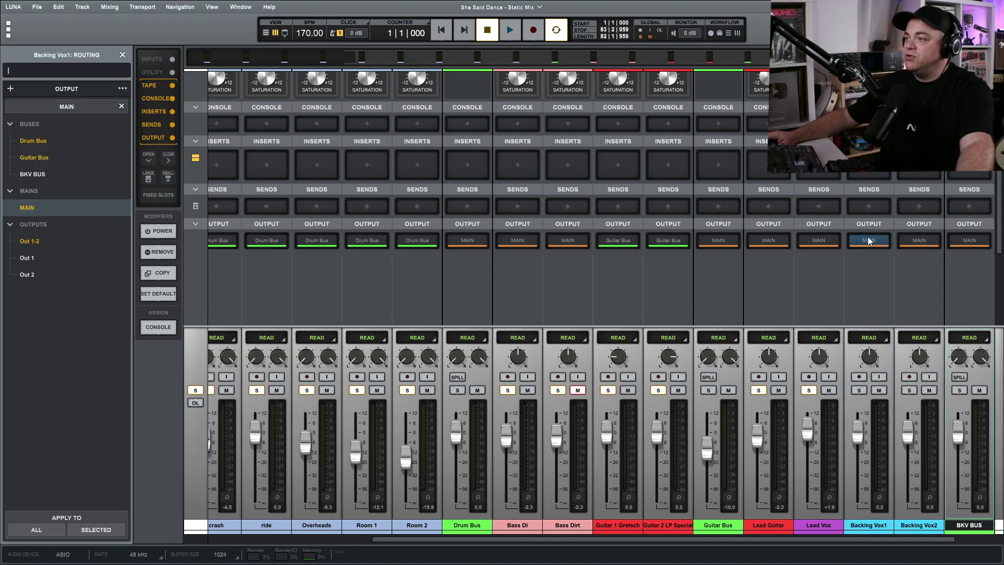
Route the backing vocals to BKV BUS, then solo and set its fader to -3.9 dB during playback
{"action": "left_click", "coordinate": [33, 174]}
{"action": "left_click", "coordinate": [122, 54]}
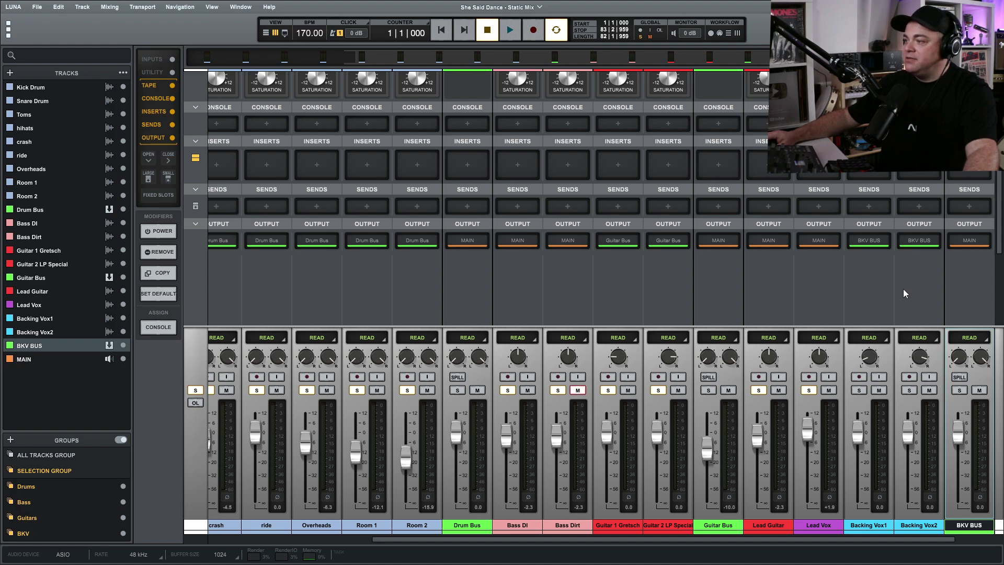
{"action": "left_click", "coordinate": [860, 390]}
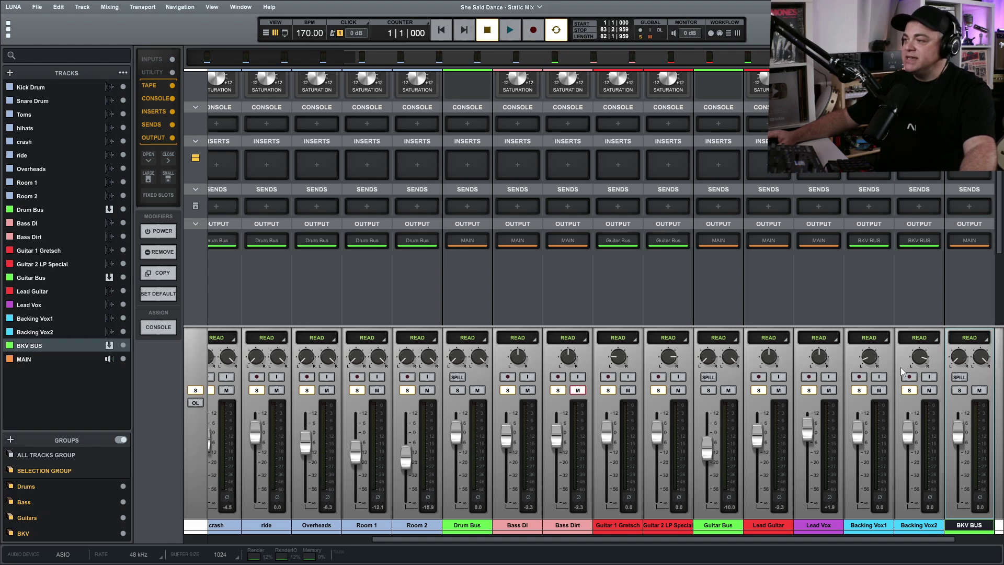
{"action": "key", "text": "space"}
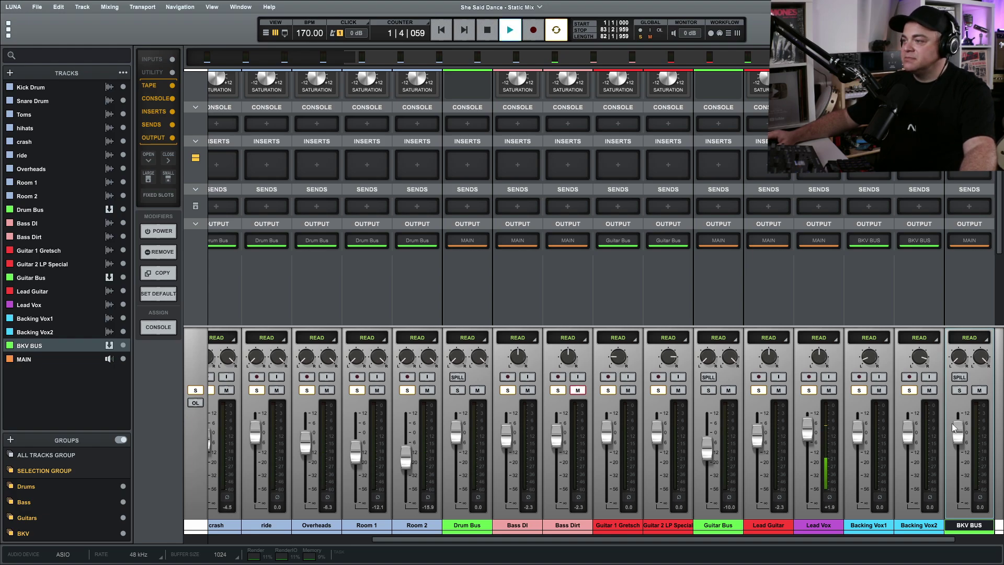
{"action": "left_click_drag", "start_coordinate": [952, 428], "coordinate": [959, 441]}
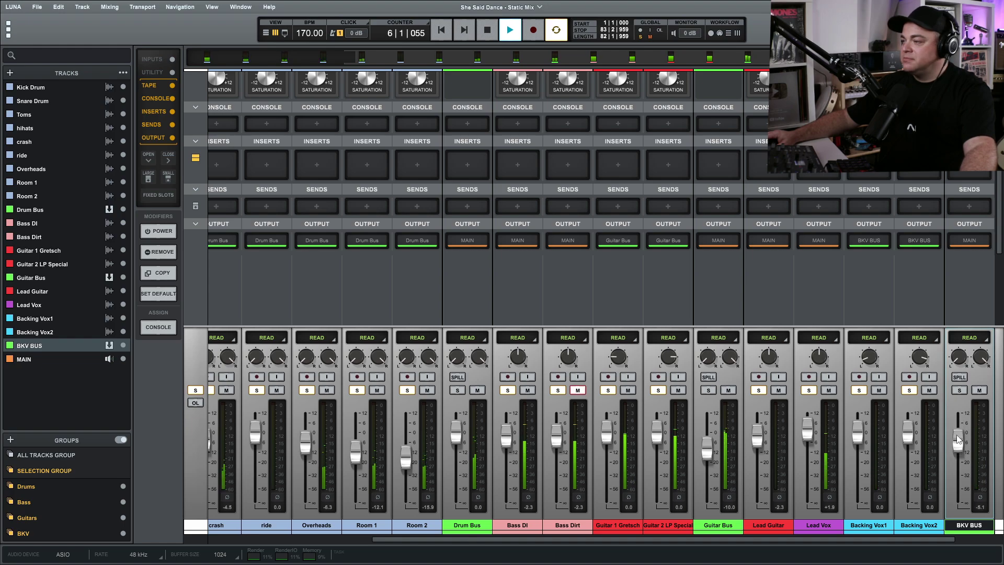
{"action": "left_click_drag", "start_coordinate": [958, 440], "coordinate": [958, 437]}
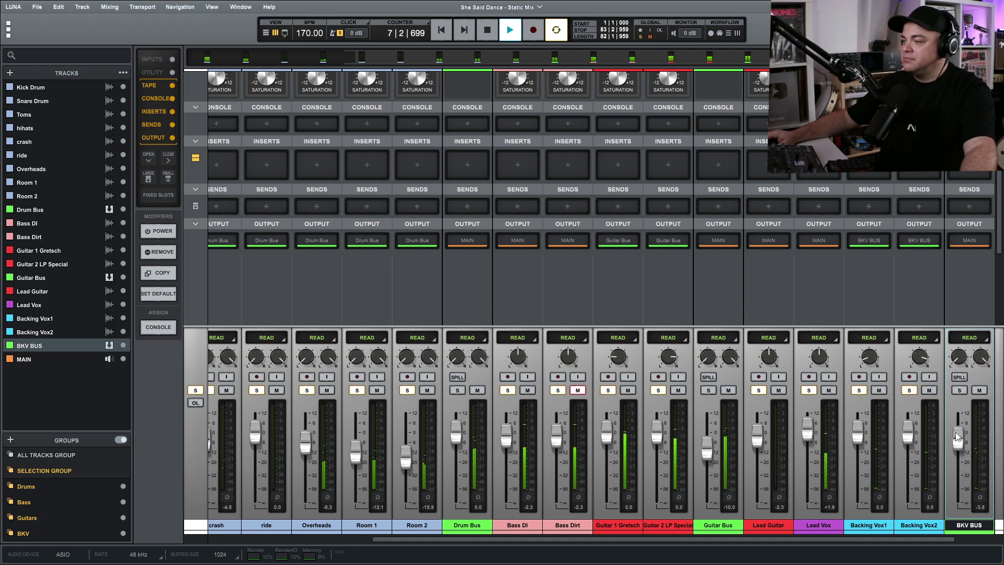
{"action": "key", "text": "space"}
Set all tracks to Medium (Default) height and play from bar 18 with the mixer showing
{"action": "key", "text": "ctrl+equal"}
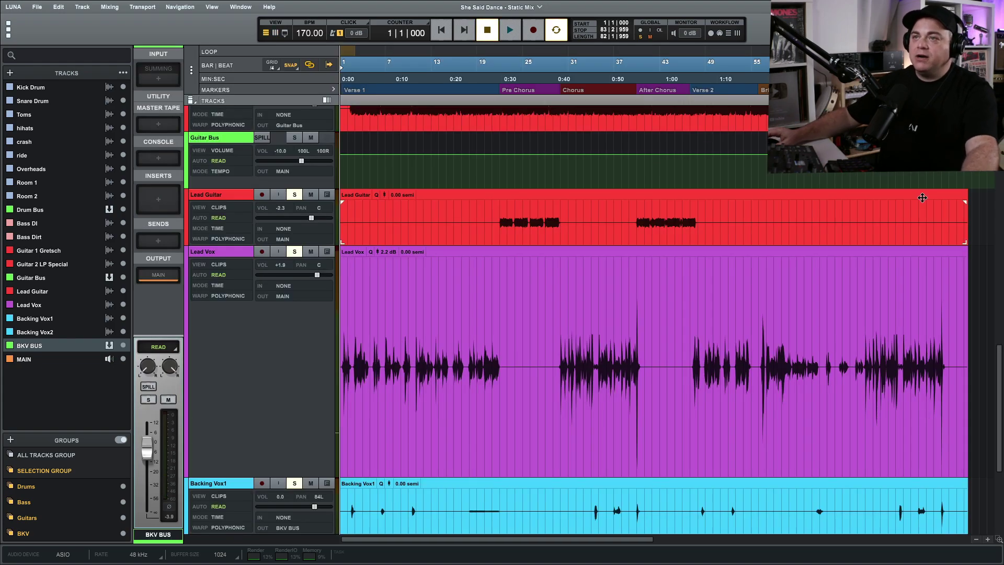
{"action": "left_click", "coordinate": [191, 100]}
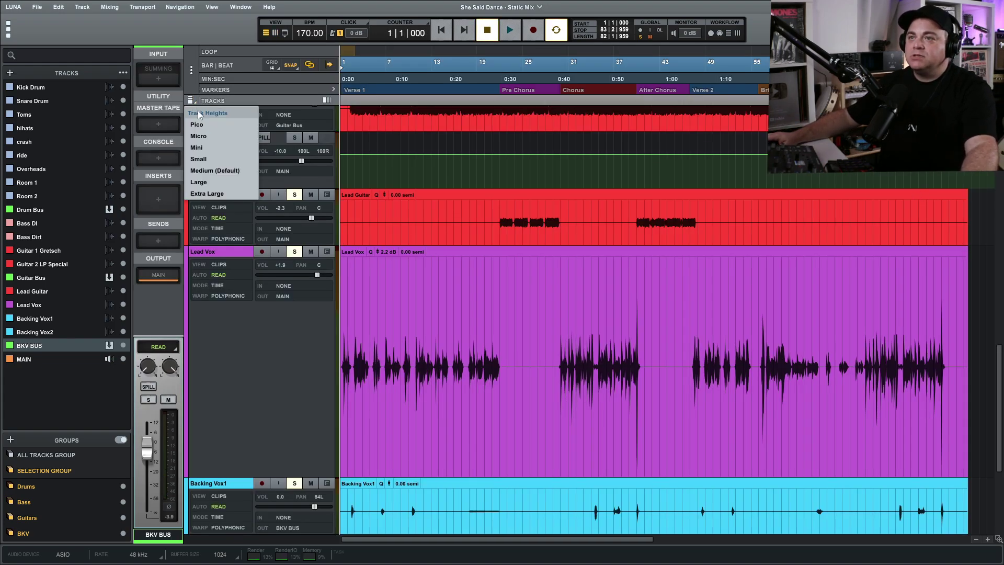
{"action": "left_click", "coordinate": [211, 171]}
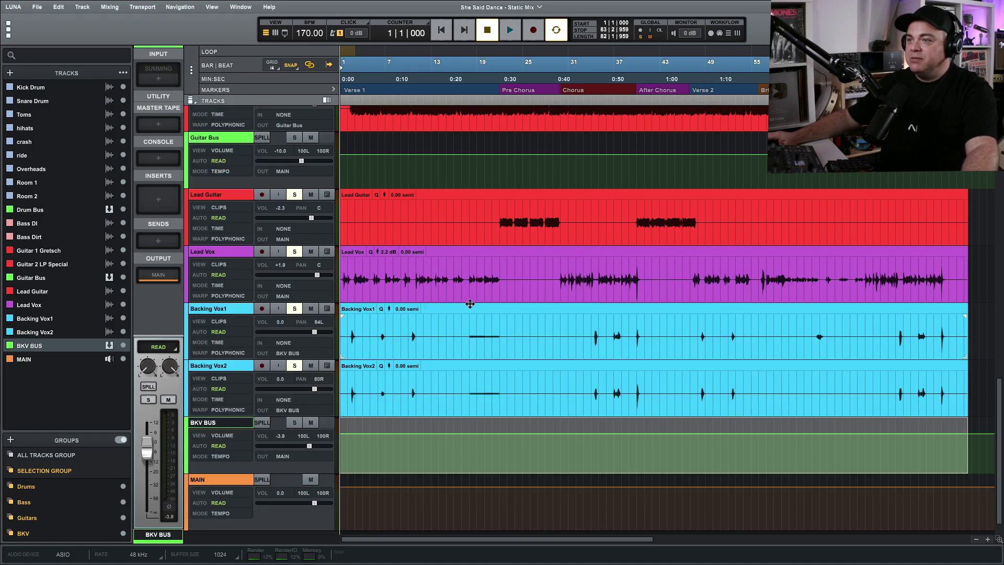
{"action": "left_click", "coordinate": [471, 324]}
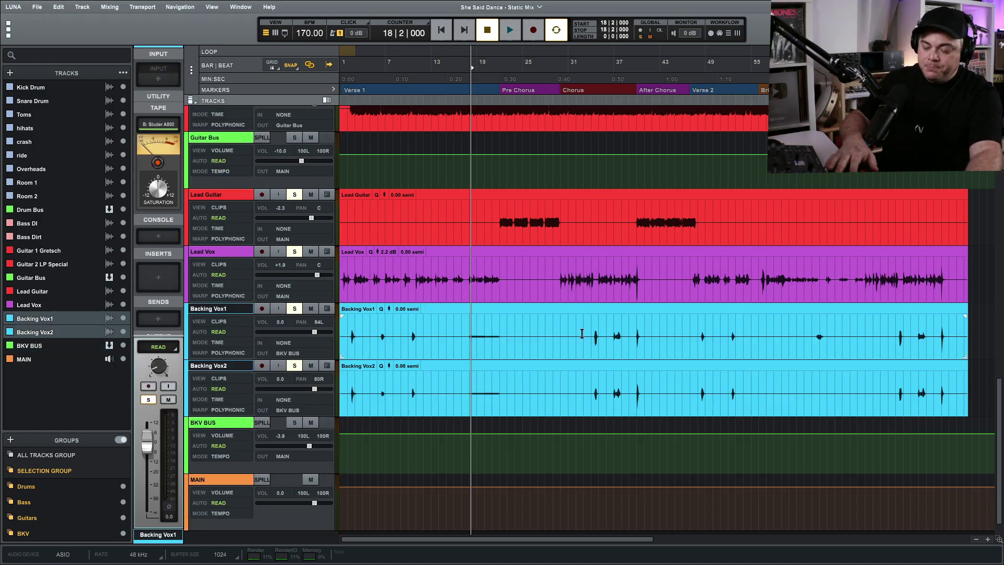
{"action": "key", "text": "ctrl+equal"}
{"action": "key", "text": "space"}
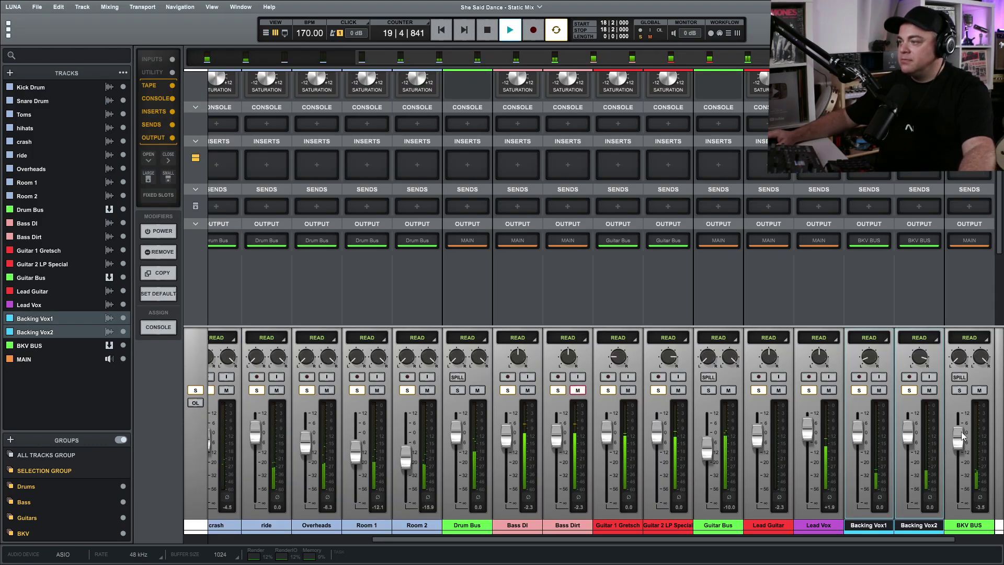
Raise the BKV BUS fader to -1.3 dB, replay from bar 18, then stop
{"action": "left_click_drag", "start_coordinate": [963, 440], "coordinate": [966, 439]}
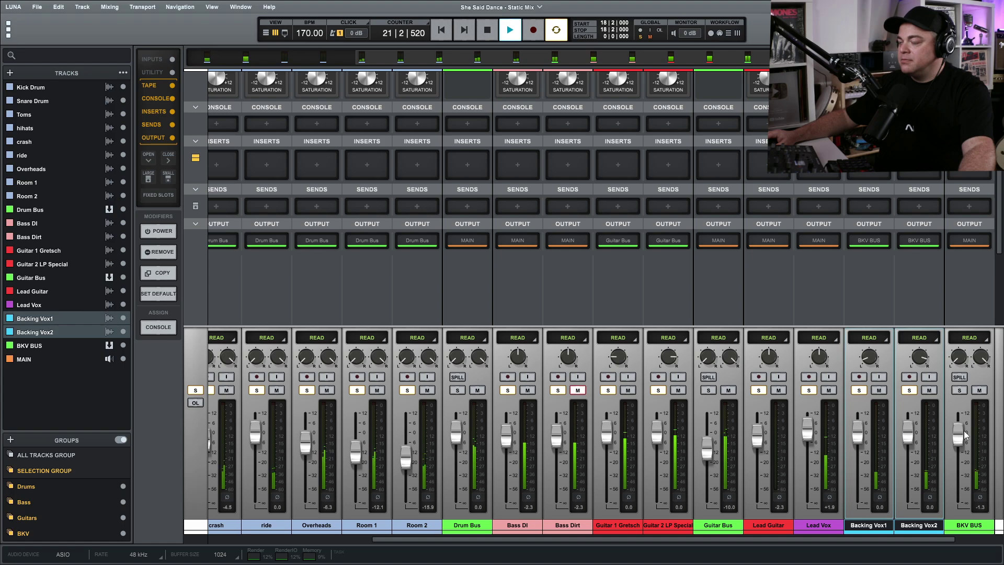
{"action": "key", "text": "space"}
{"action": "key", "text": "space"}
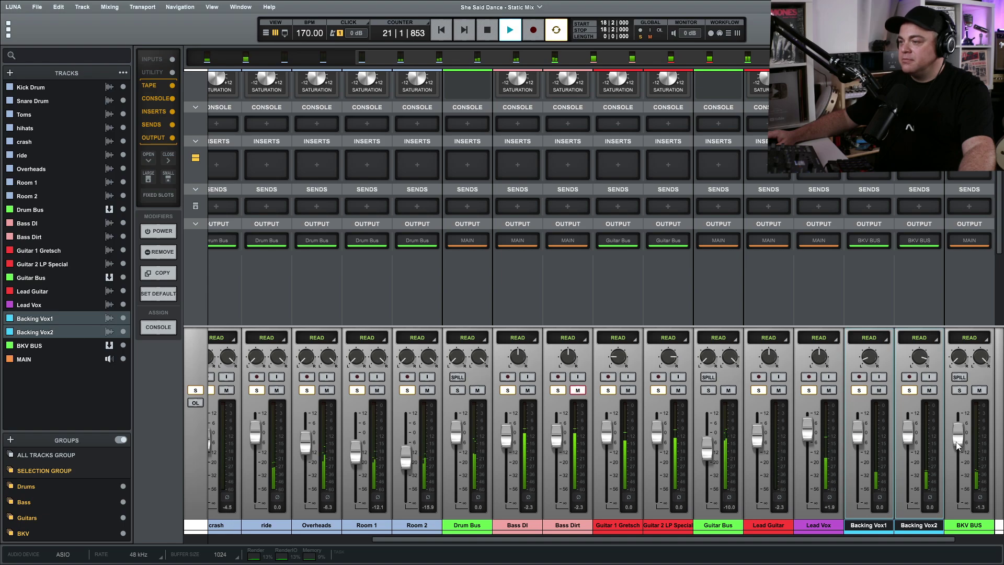
{"action": "key", "text": "space"}
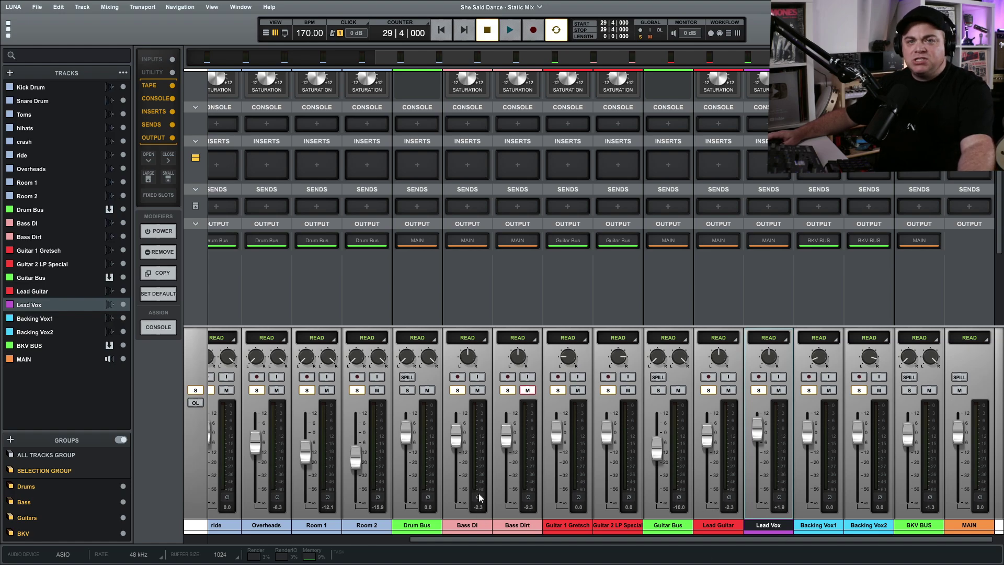
Audition the mix from bar 29 while easing the Lead Vox fader down slightly, then stop playback
{"action": "key", "text": "space"}
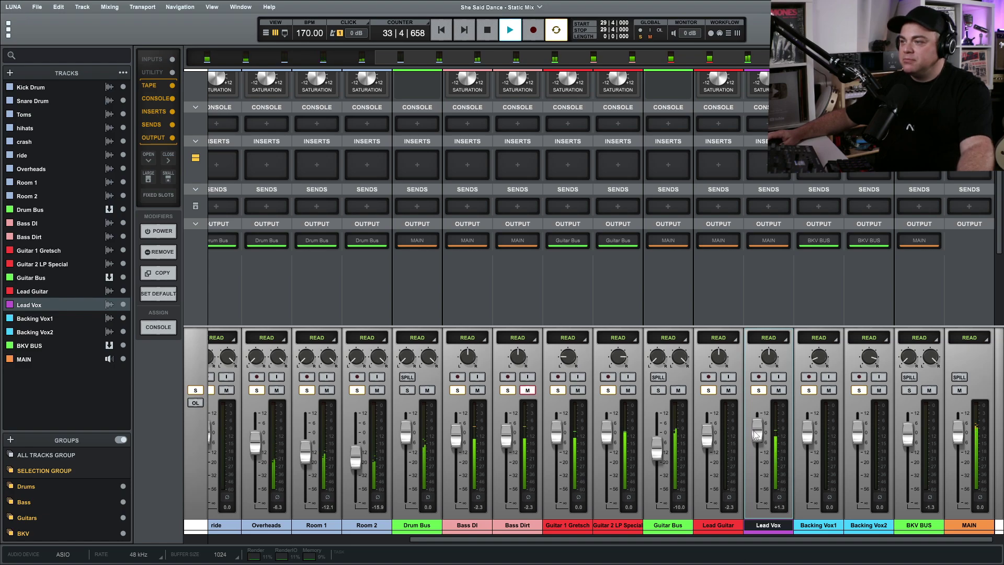
{"action": "left_click_drag", "start_coordinate": [755, 434], "coordinate": [757, 437]}
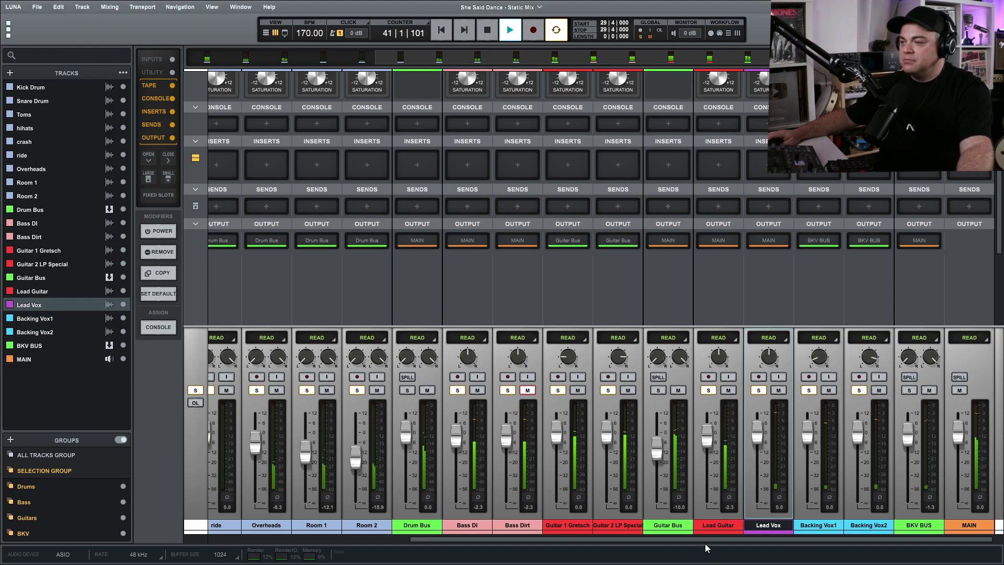
{"action": "left_click_drag", "start_coordinate": [706, 540], "coordinate": [565, 553]}
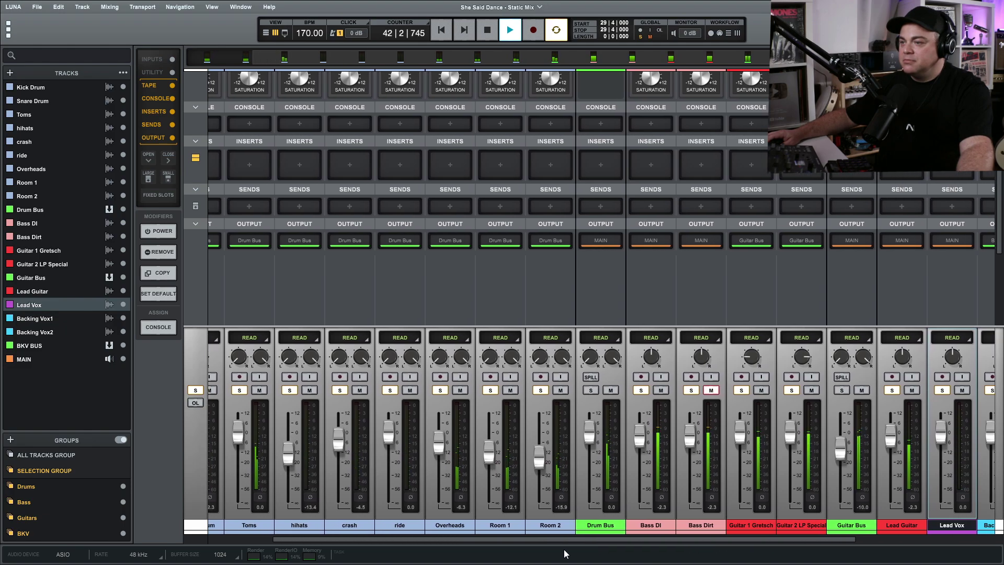
{"action": "left_click_drag", "start_coordinate": [564, 549], "coordinate": [626, 551]}
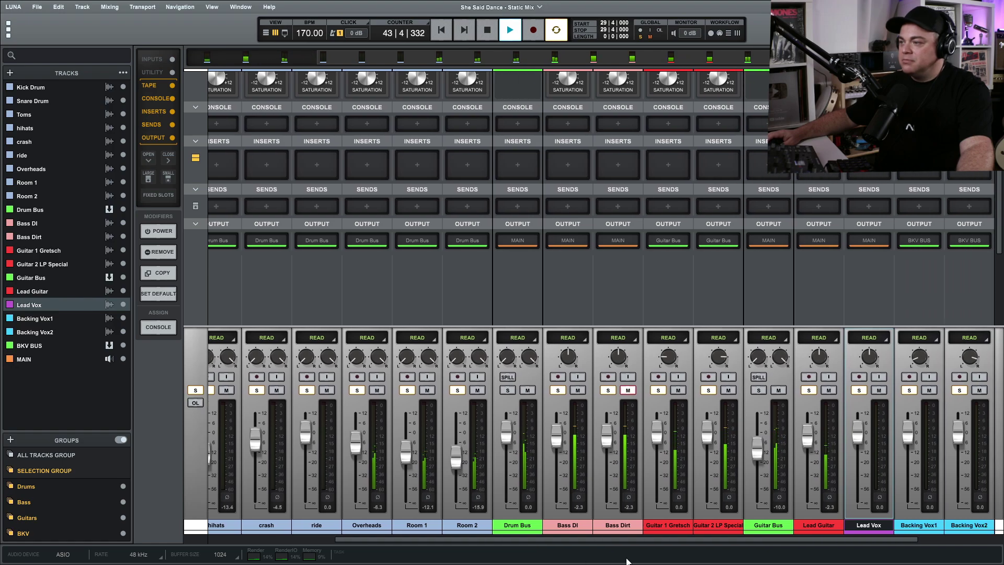
{"action": "key", "text": "space"}
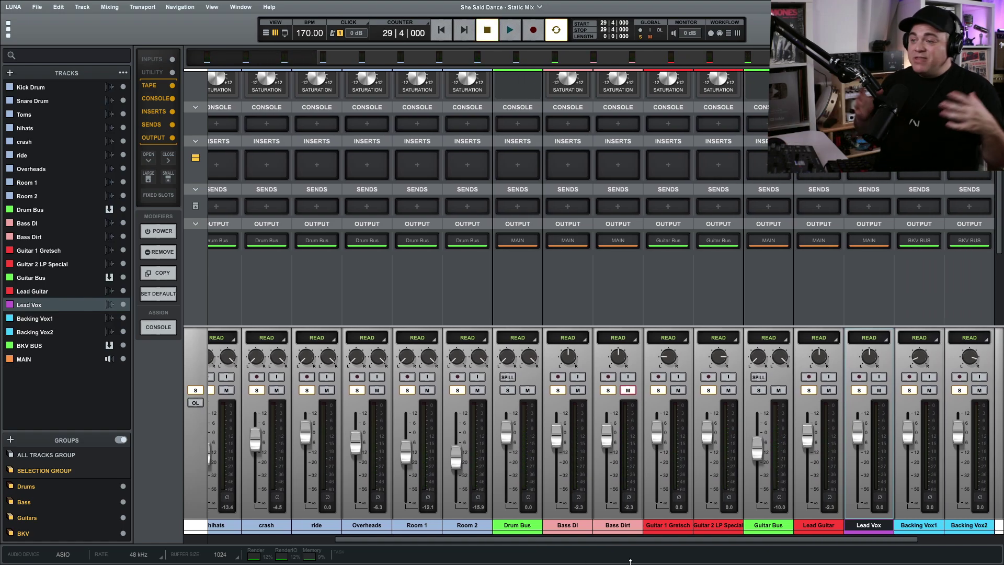